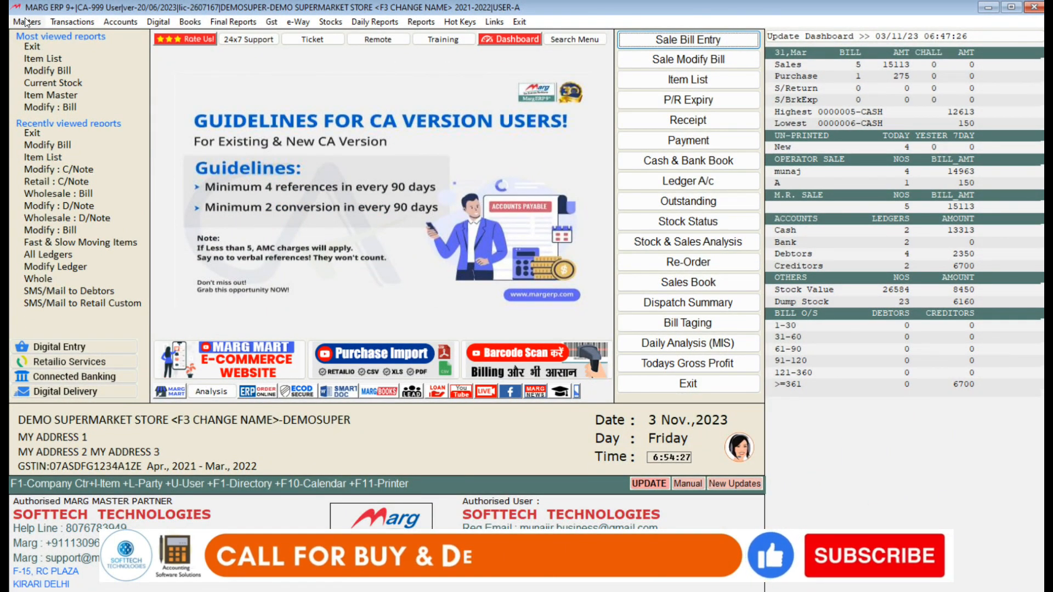
pyautogui.click(26, 21)
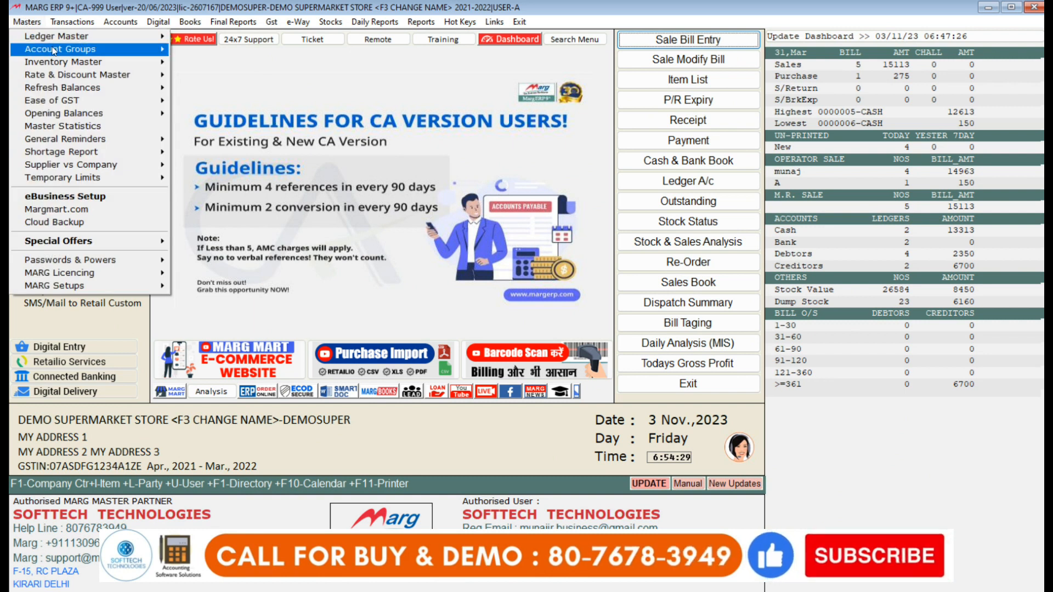
pyautogui.moveTo(127, 62)
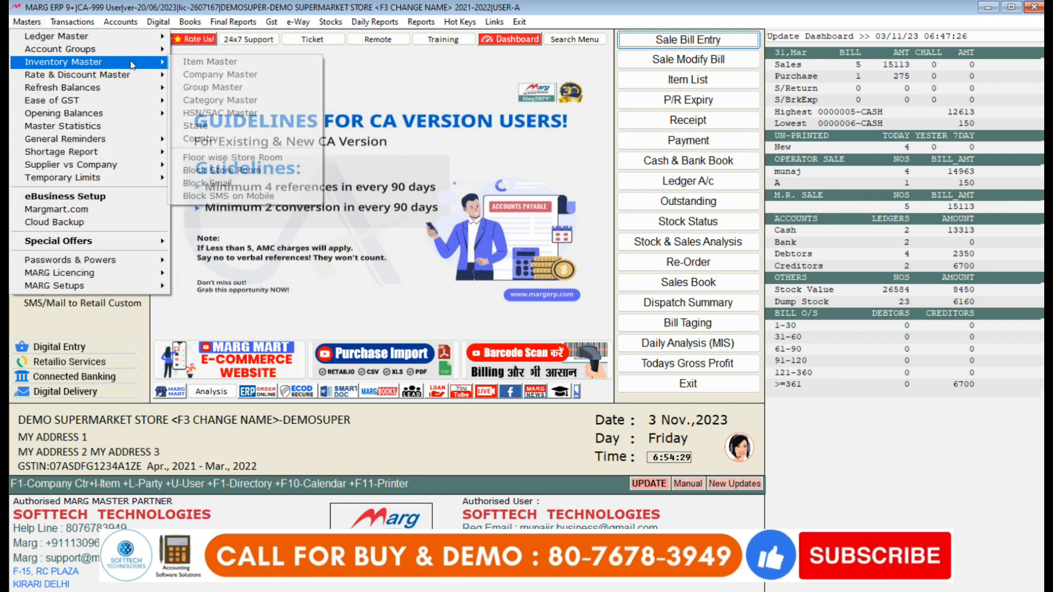
pyautogui.click(201, 63)
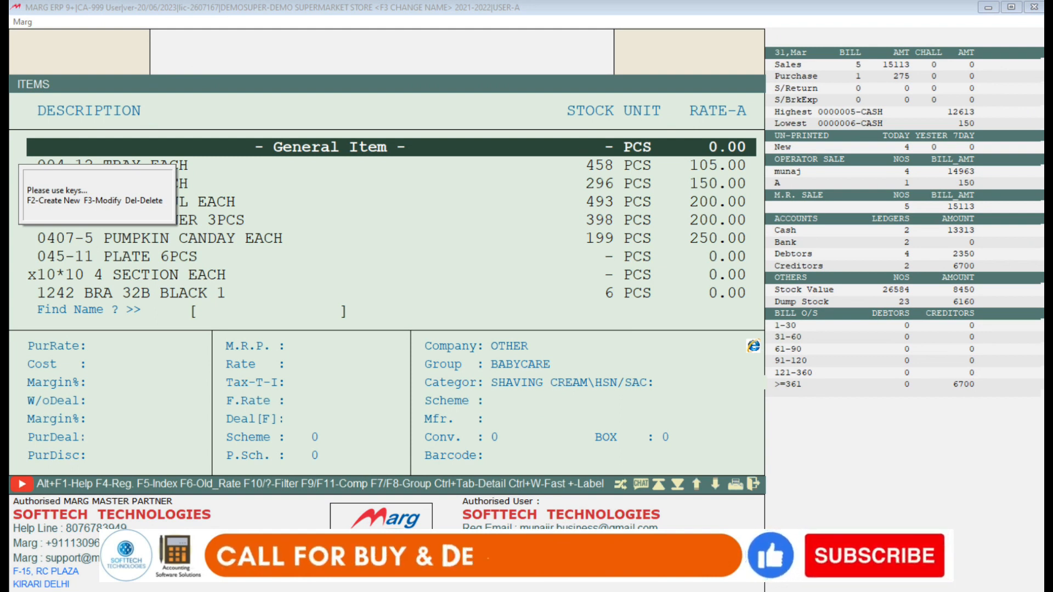
pyautogui.press('Escape')
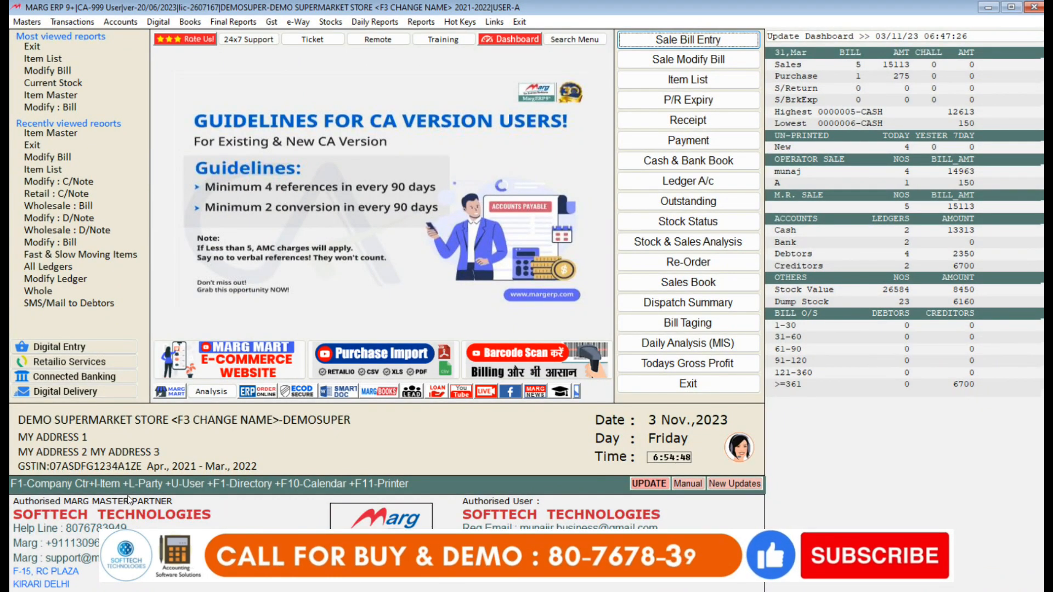
pyautogui.hotkey('ctrl', 'i')
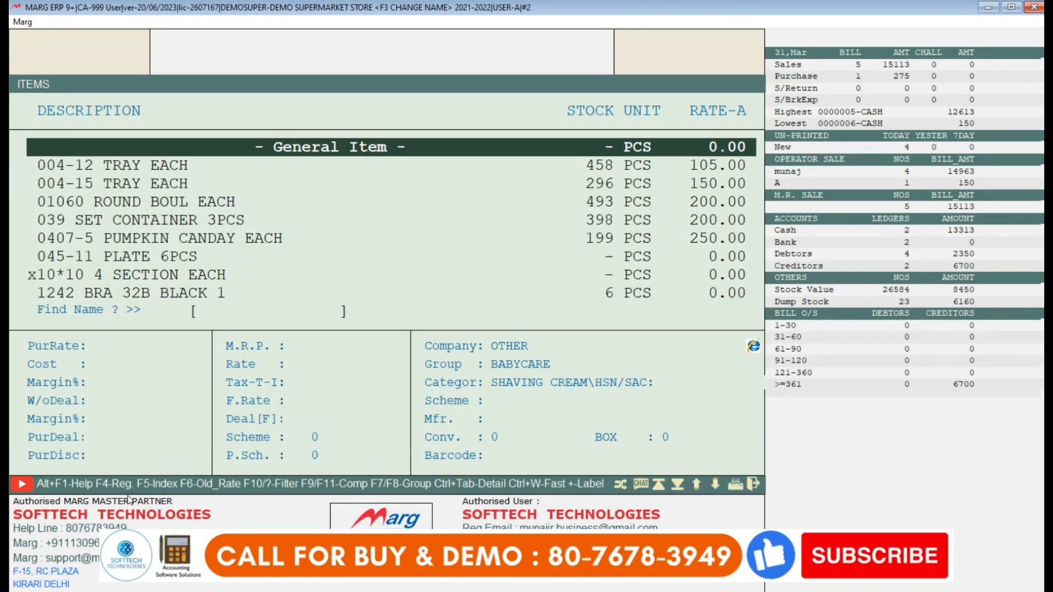
pyautogui.press('Escape')
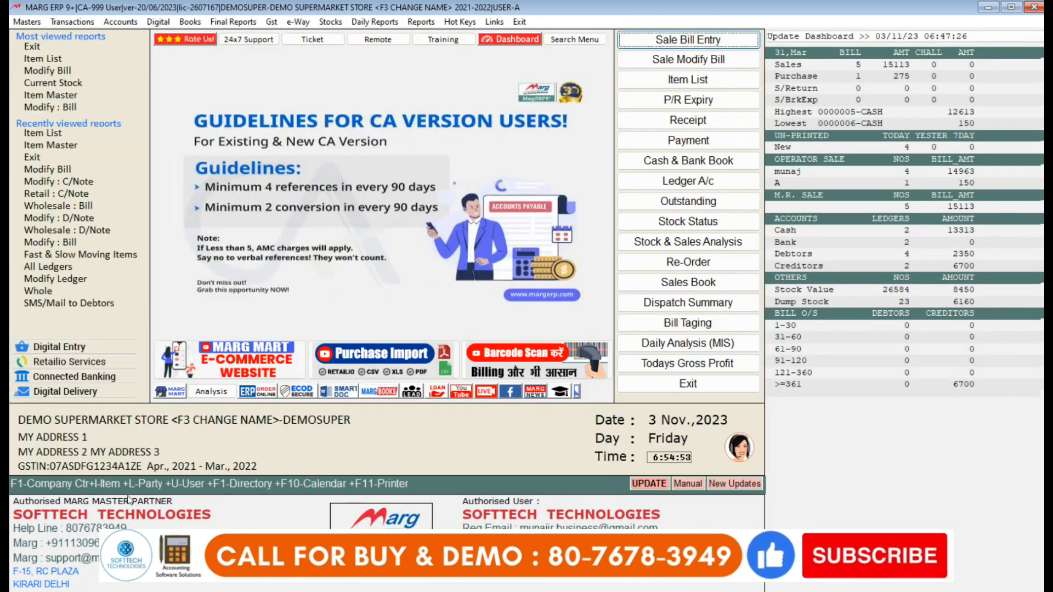
# Start a new product in the Item Master and name it PARLE G 5MRP.
pyautogui.click(24, 22)
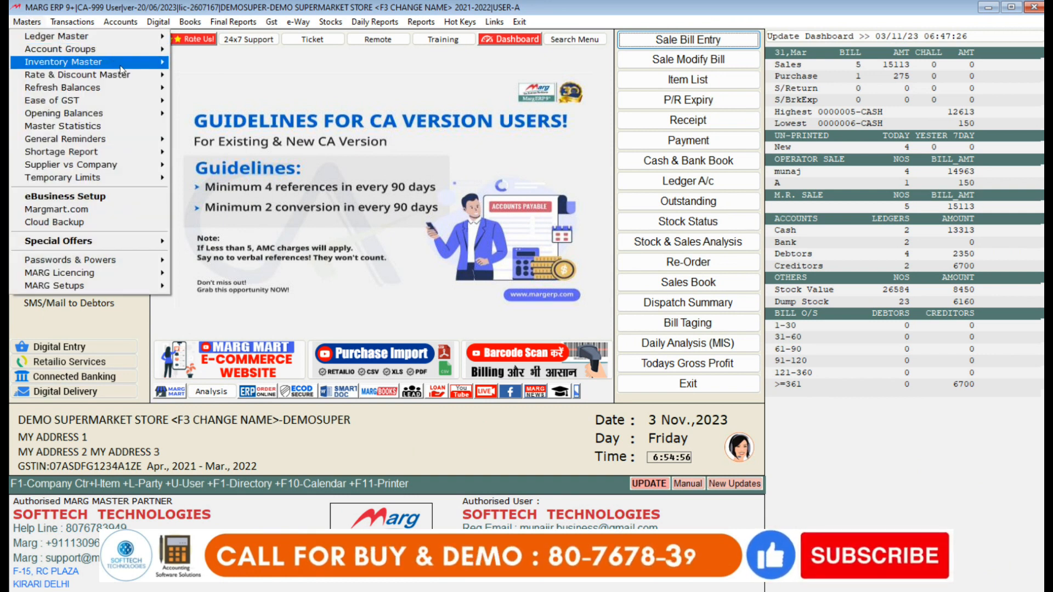
pyautogui.moveTo(140, 65)
pyautogui.click(191, 64)
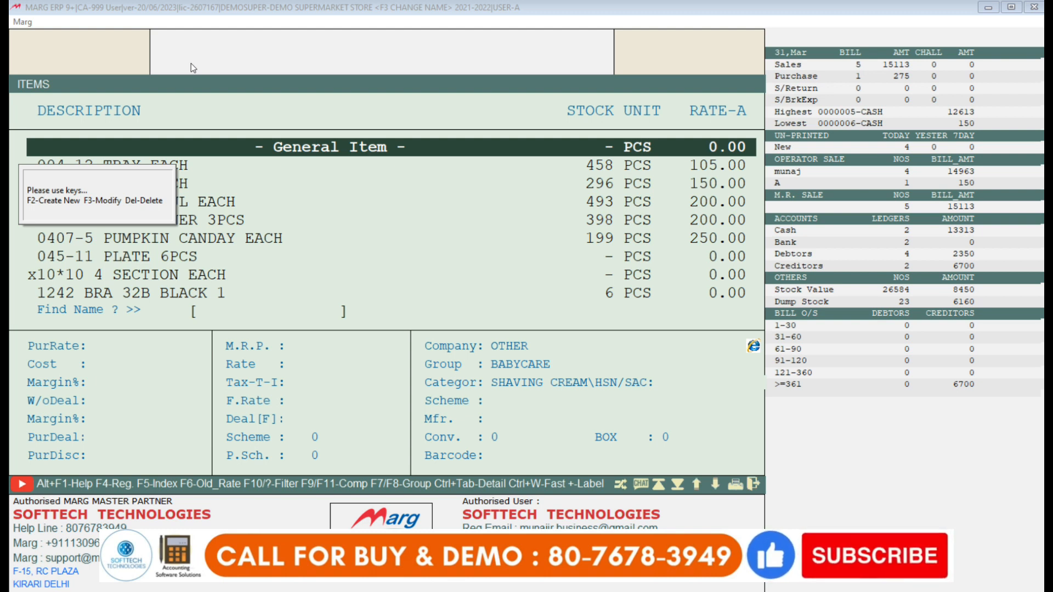
pyautogui.press('F2')
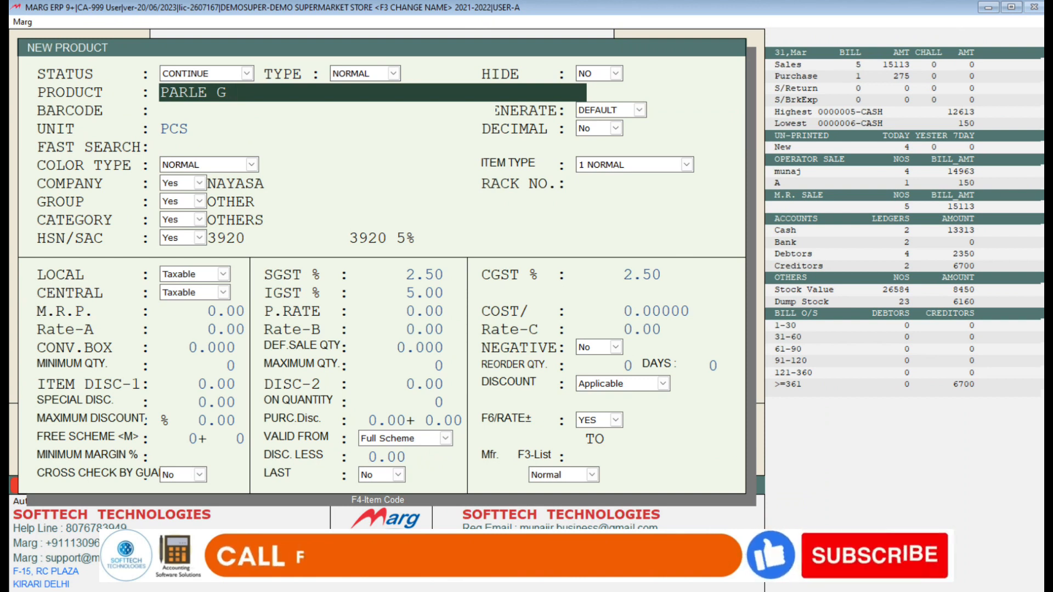
pyautogui.write('5MRP')
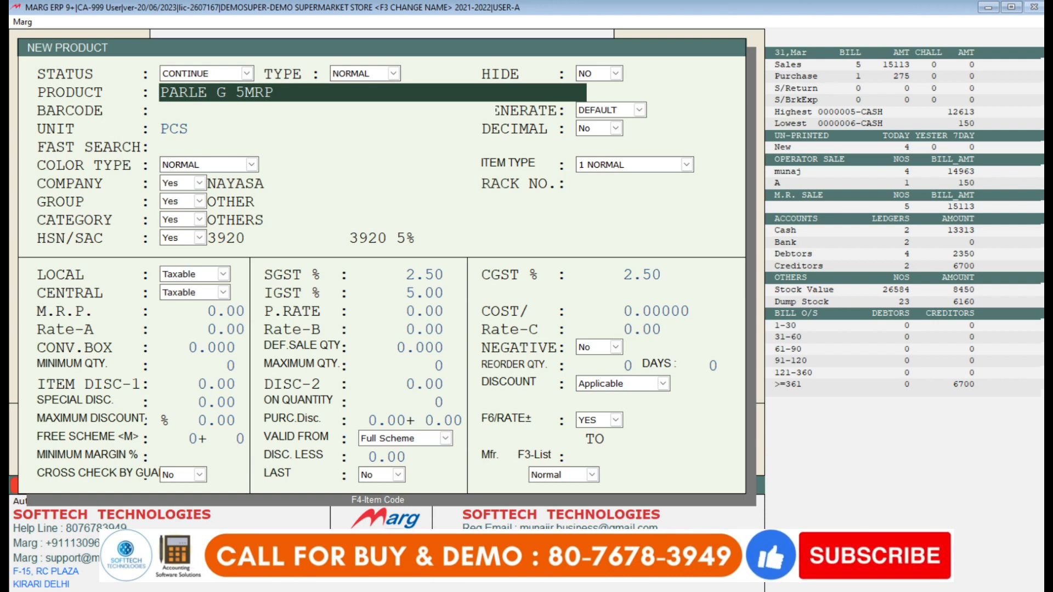
pyautogui.press('Return')
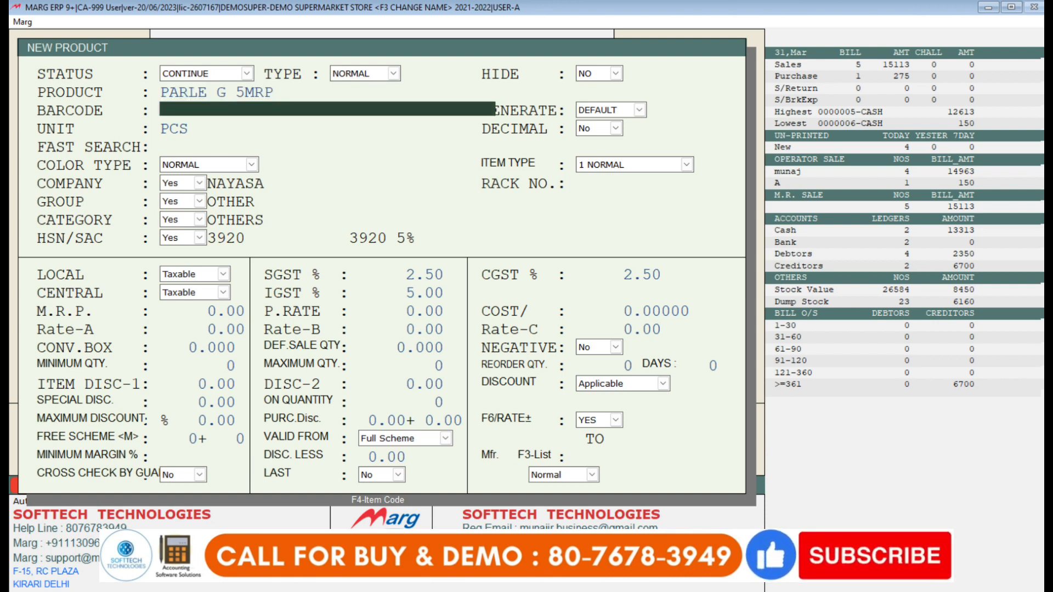
# Enter 11221122 as the product's barcode and keep its Generate option at DEFAULT.
pyautogui.write('11221122')
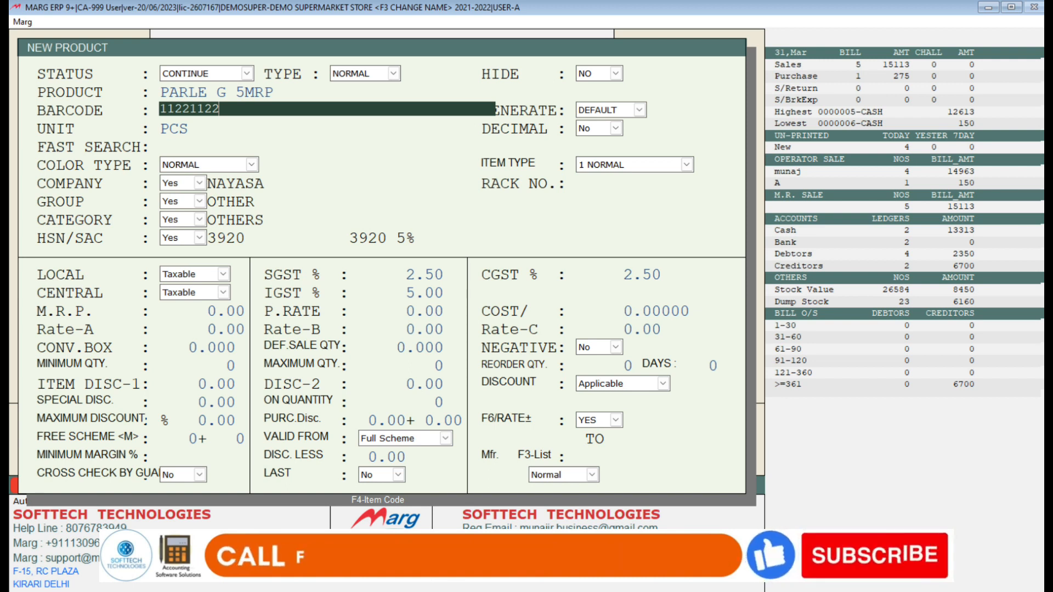
pyautogui.press('Return')
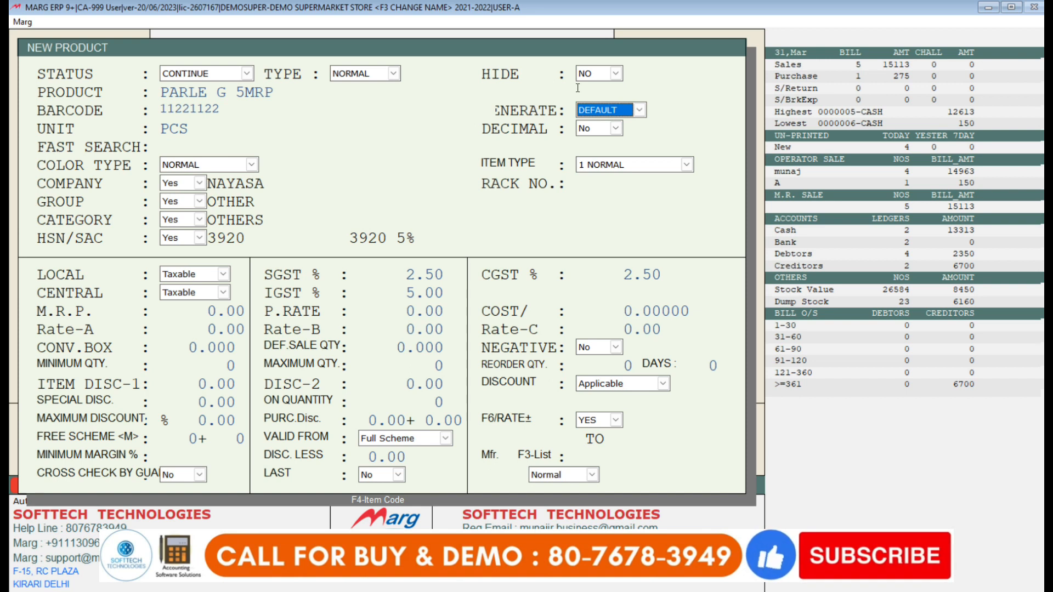
pyautogui.press('Return')
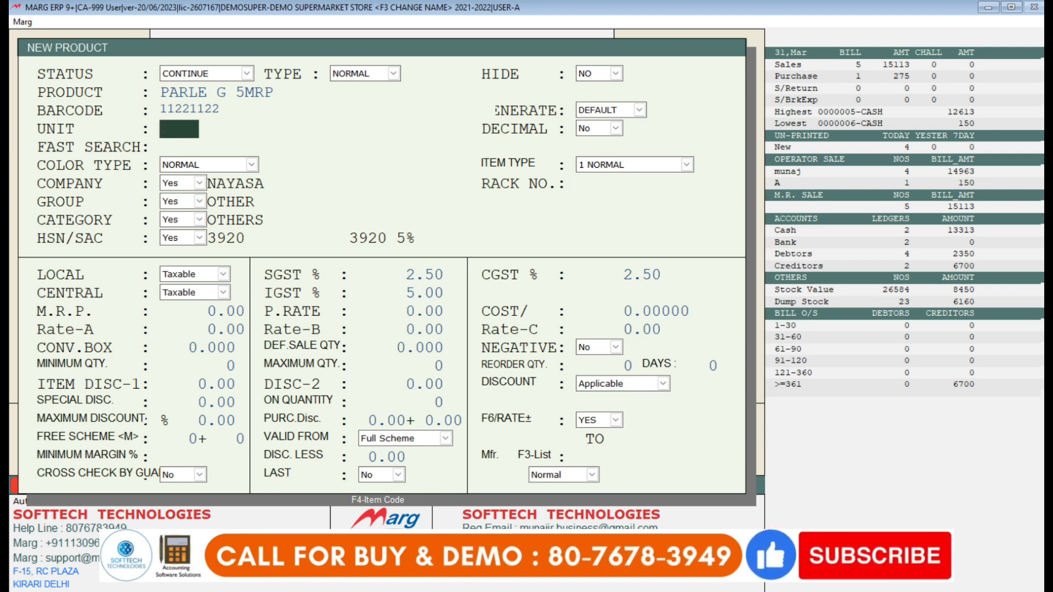
# Try KG as the product's unit and clear the entry again.
pyautogui.press('BackSpace')
pyautogui.press('BackSpace')
pyautogui.press('BackSpace')
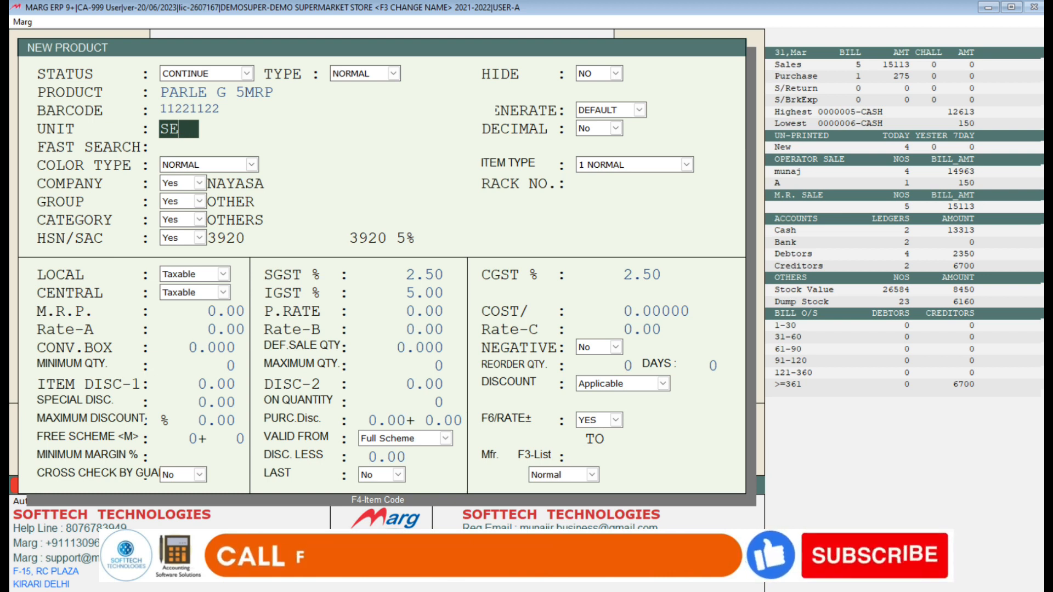
pyautogui.write('KG')
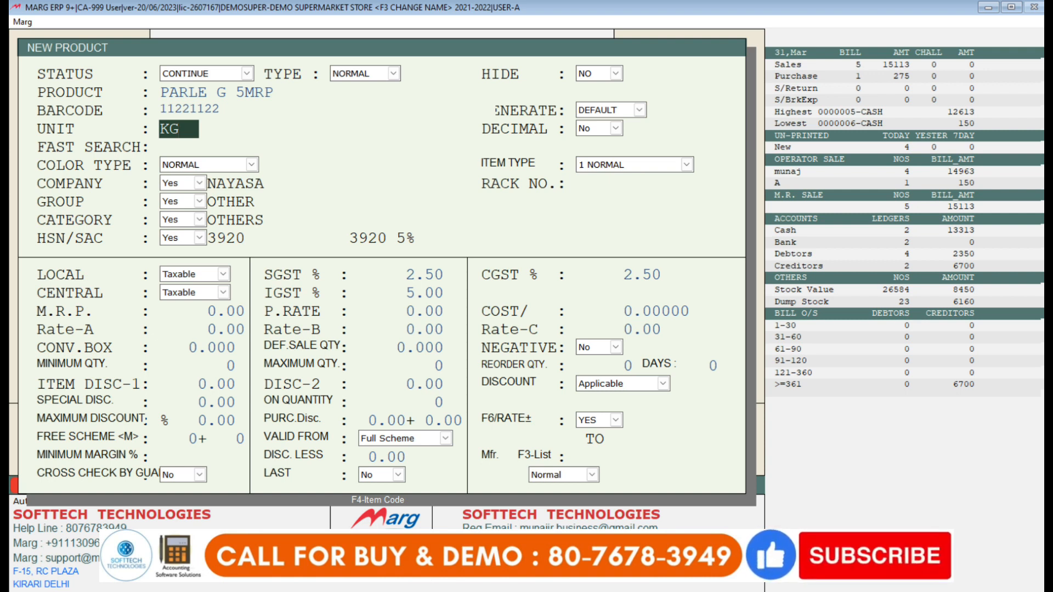
pyautogui.press('BackSpace')
pyautogui.press('BackSpace')
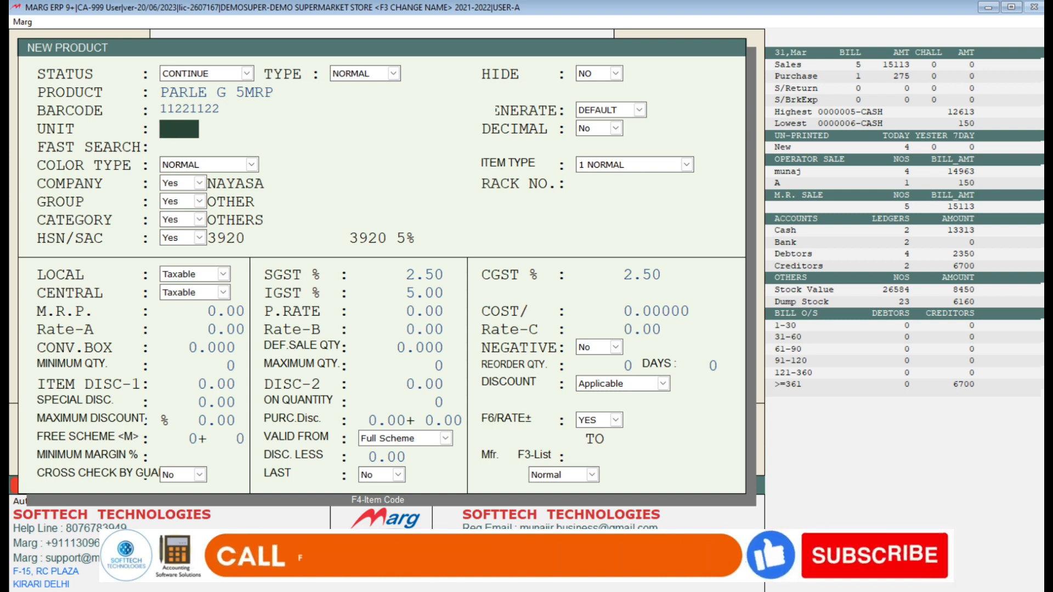
# Set the product's unit to PCS and keep Decimal at No.
pyautogui.write('PCS')
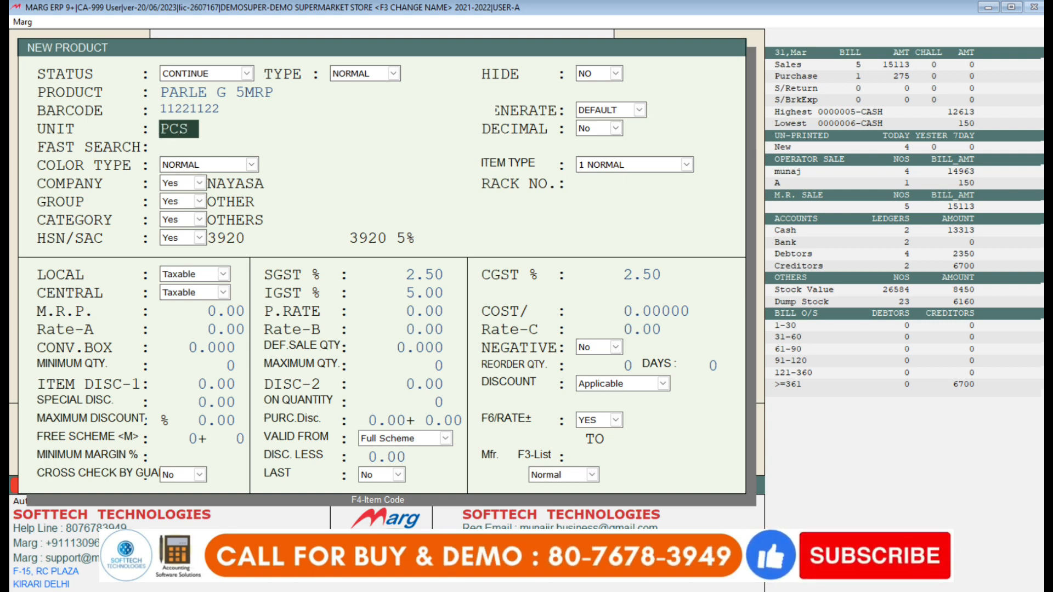
pyautogui.press('Return')
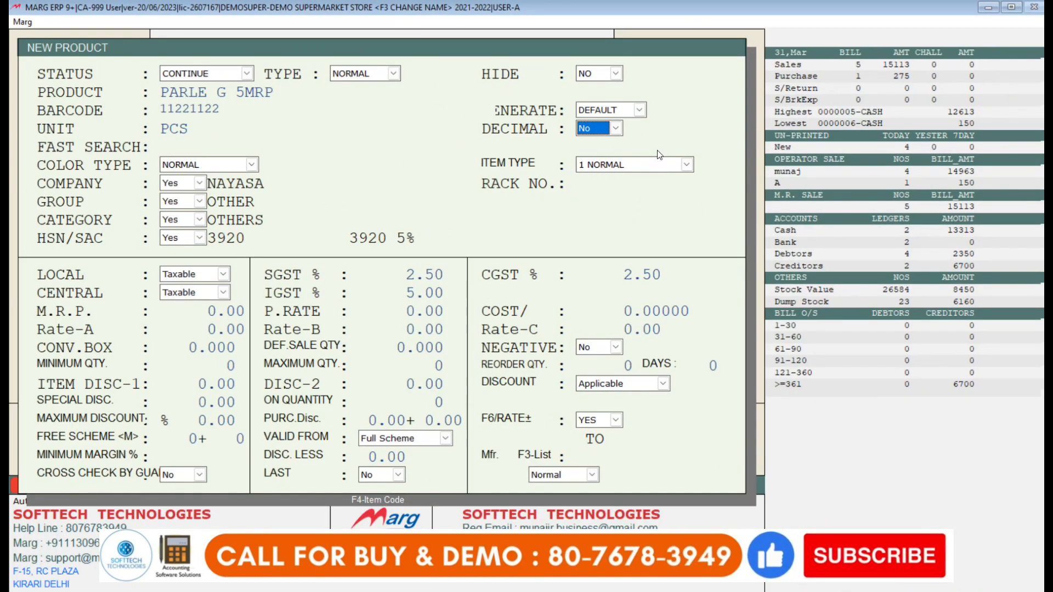
pyautogui.press('space')
pyautogui.press('Return')
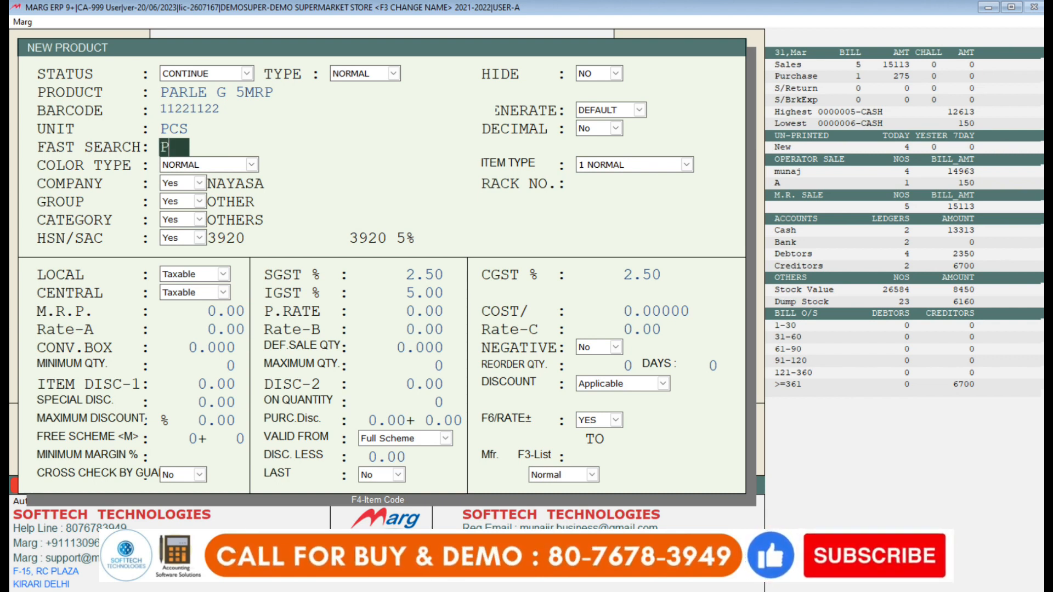
# Enter PG5 as the fast search code and keep the color type at NORMAL.
pyautogui.write('PG5')
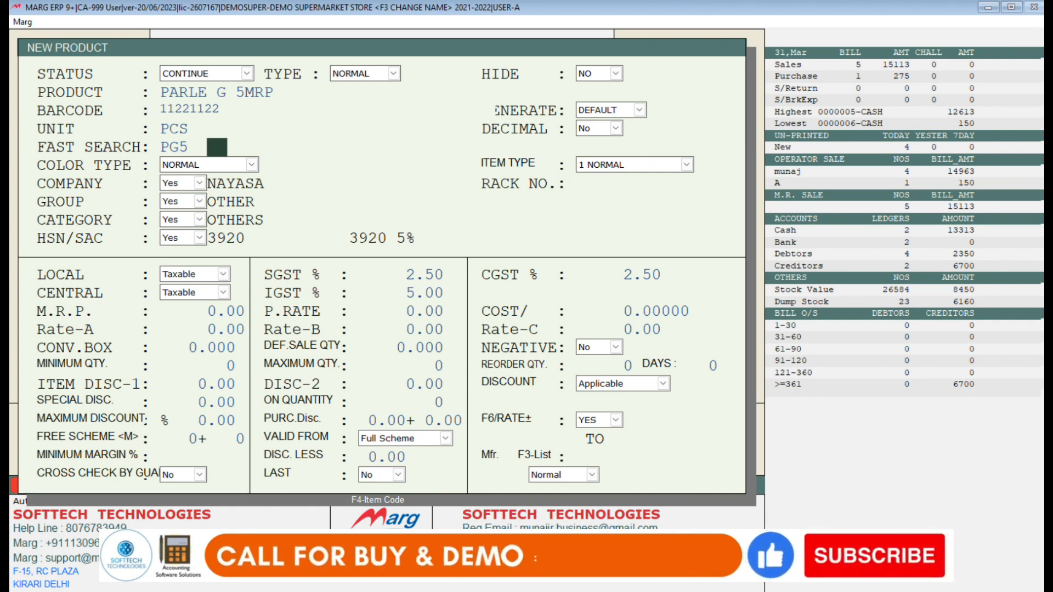
pyautogui.press('Return')
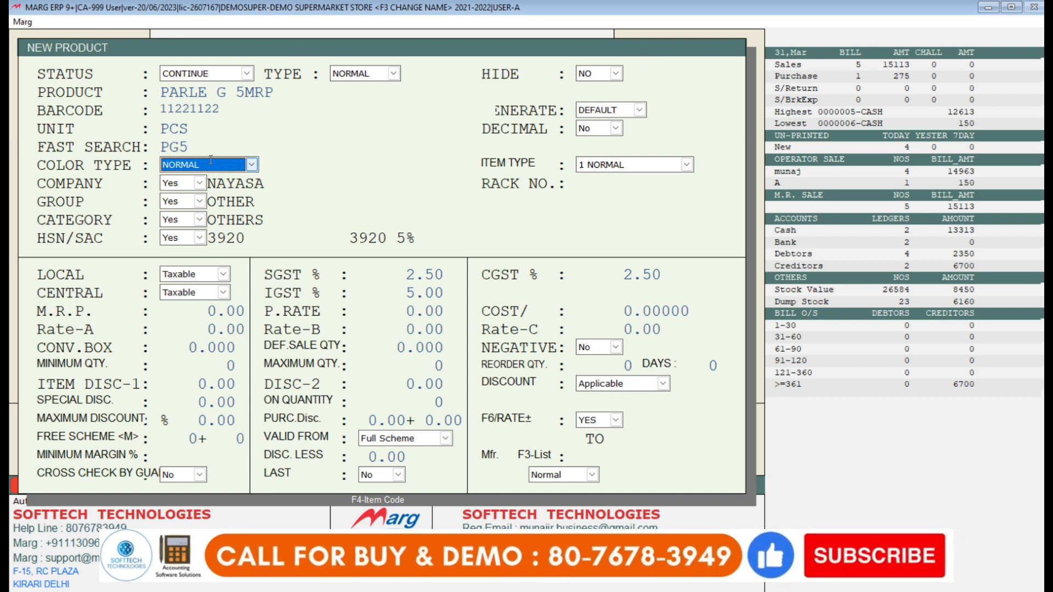
pyautogui.press('Return')
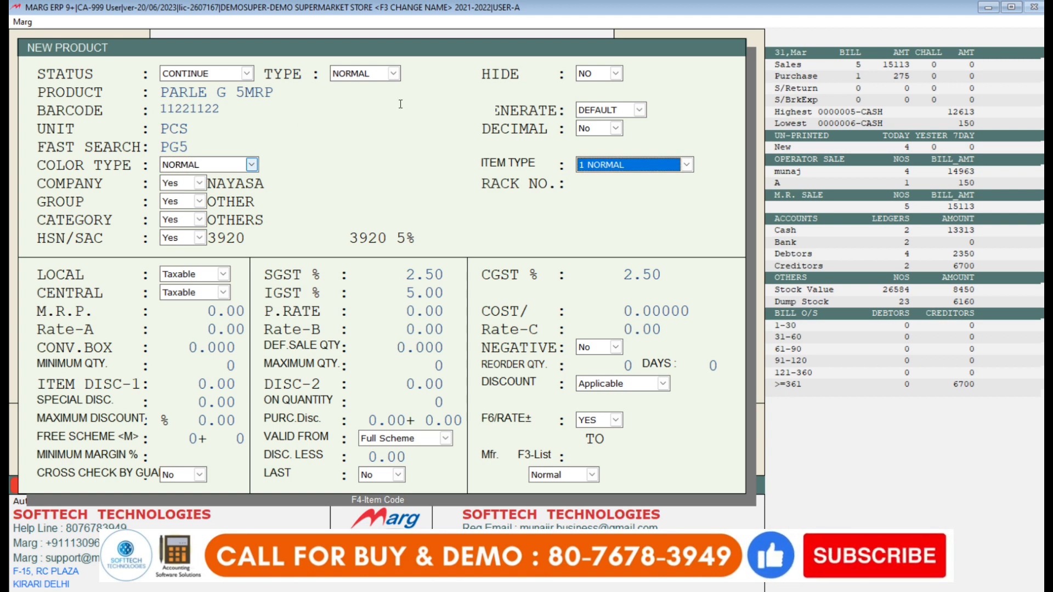
# Try 2 COSTLY ITEMS as the item type and switch it back to 1 NORMAL.
pyautogui.click(588, 163)
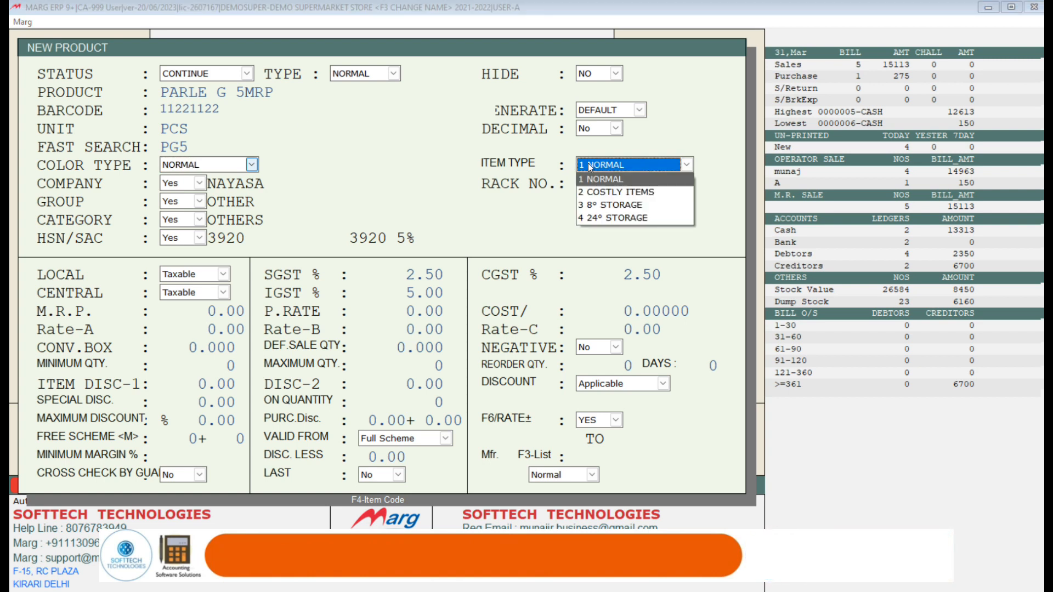
pyautogui.click(625, 192)
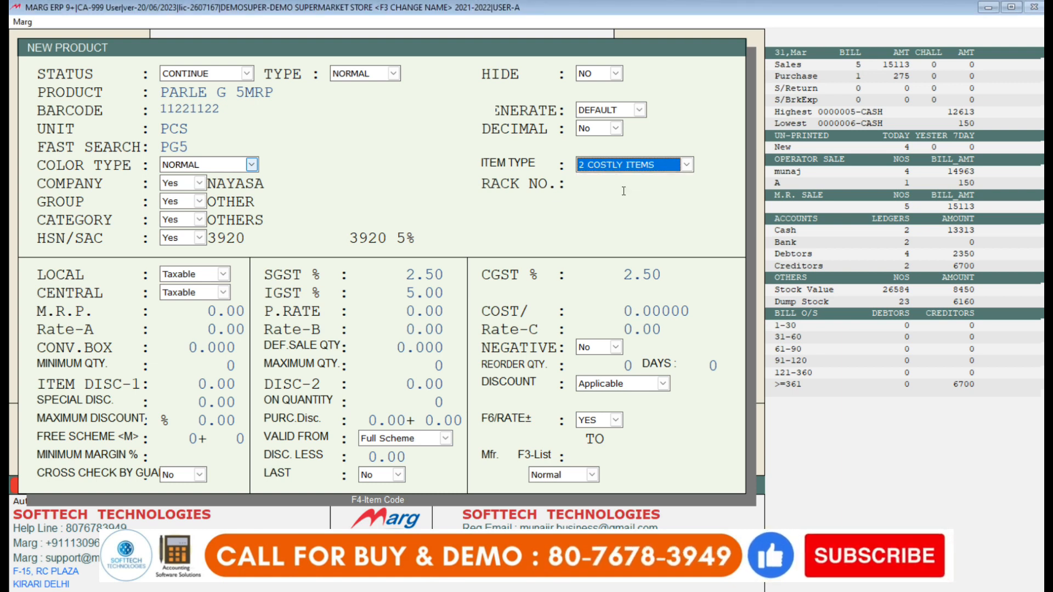
pyautogui.click(629, 163)
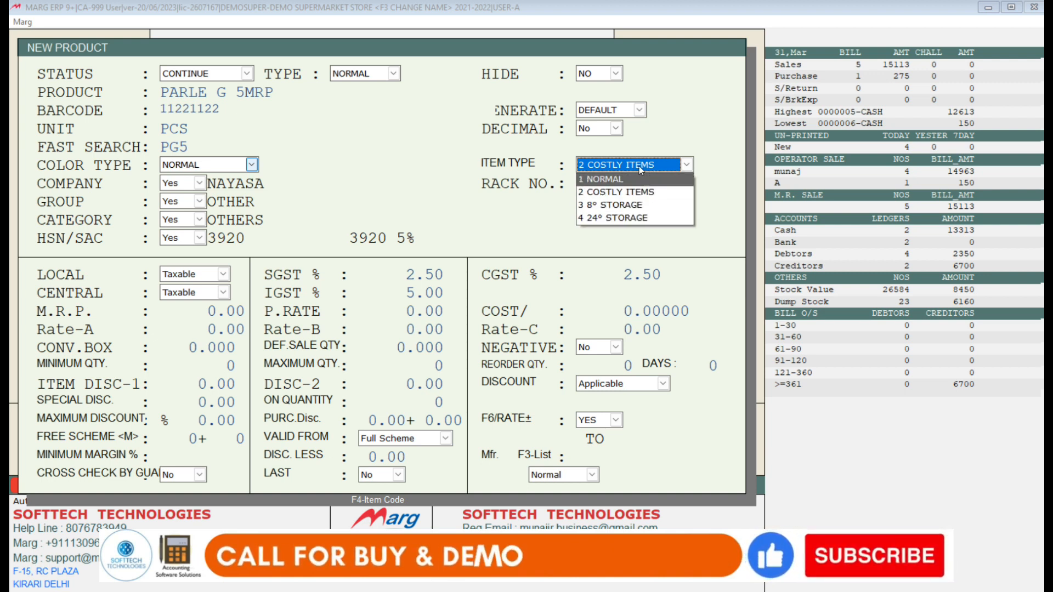
pyautogui.click(628, 179)
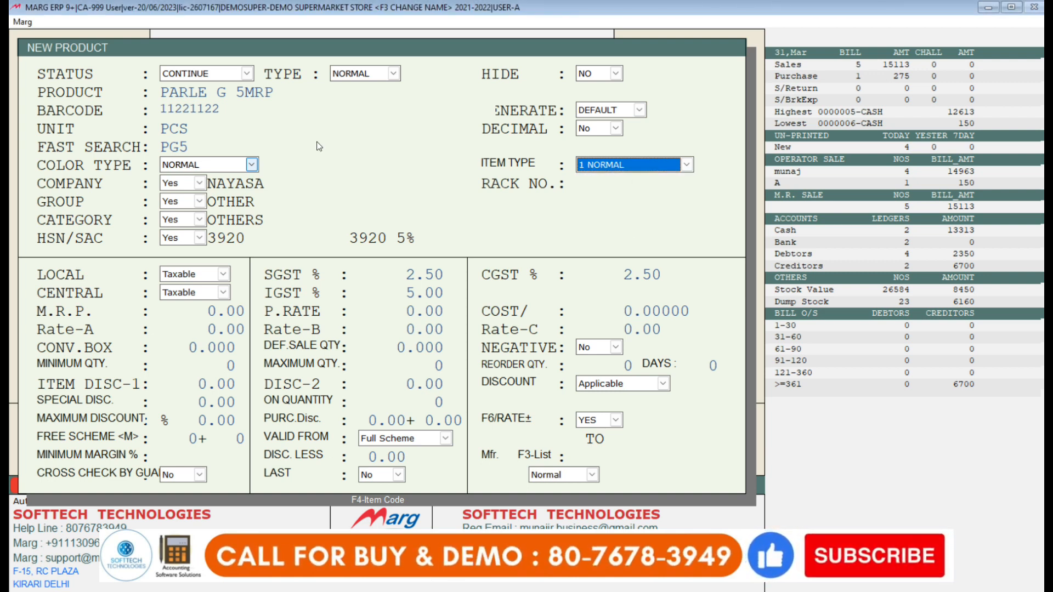
# Review the available color types, keep NORMAL, and continue to the company setting.
pyautogui.click(228, 164)
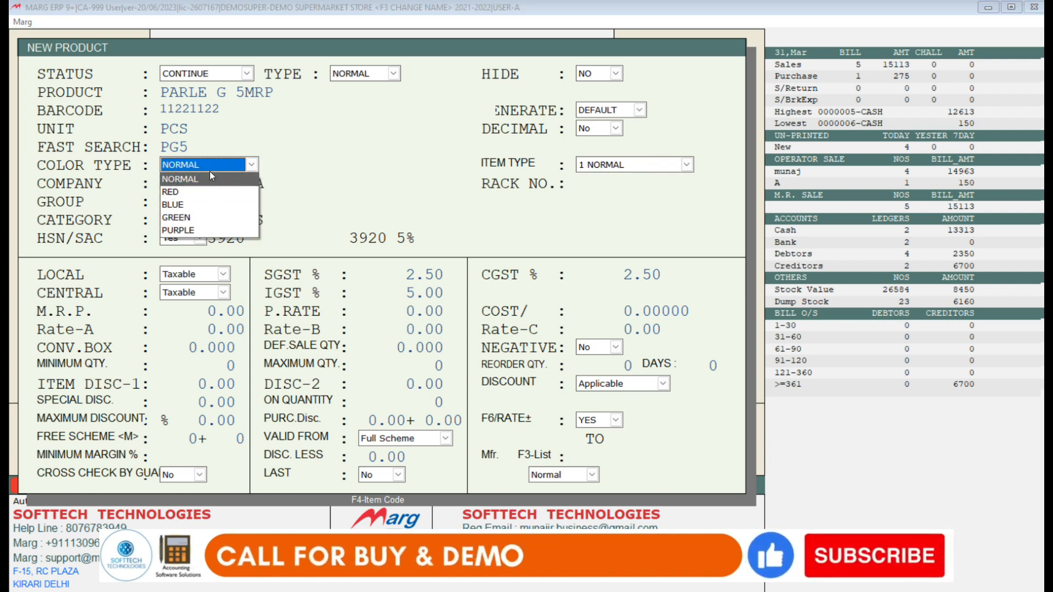
pyautogui.click(199, 185)
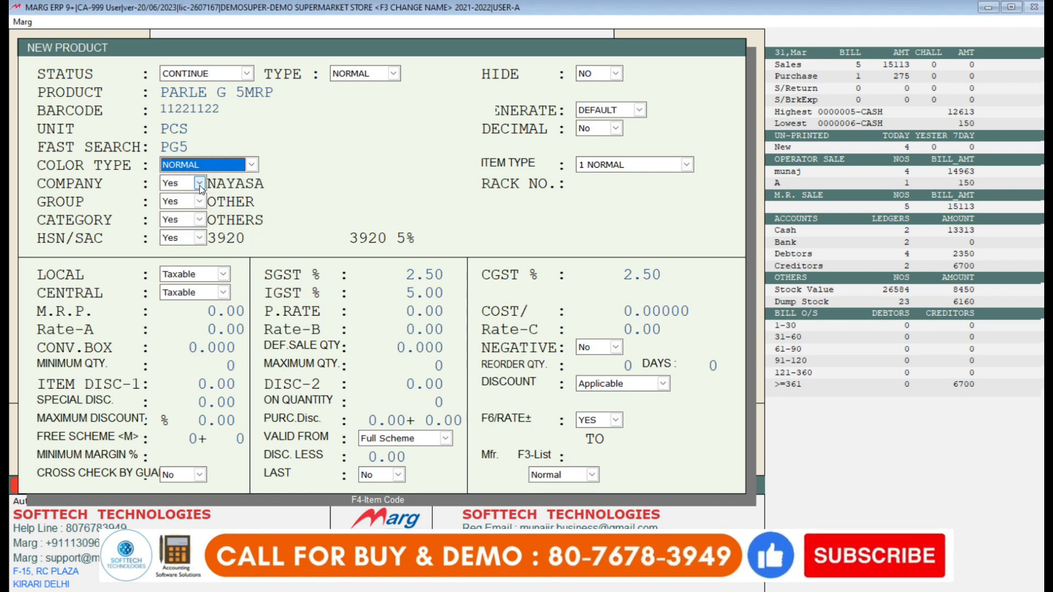
pyautogui.press('Return')
pyautogui.press('Return')
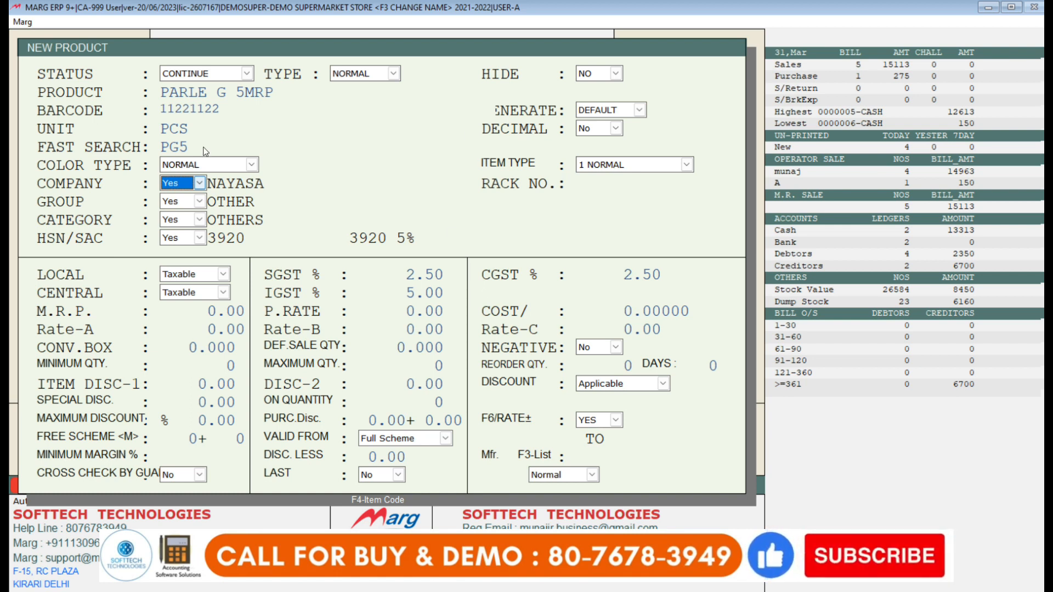
# Open the product's company selection, search for PARLE and go through the matching companies.
pyautogui.click(186, 184)
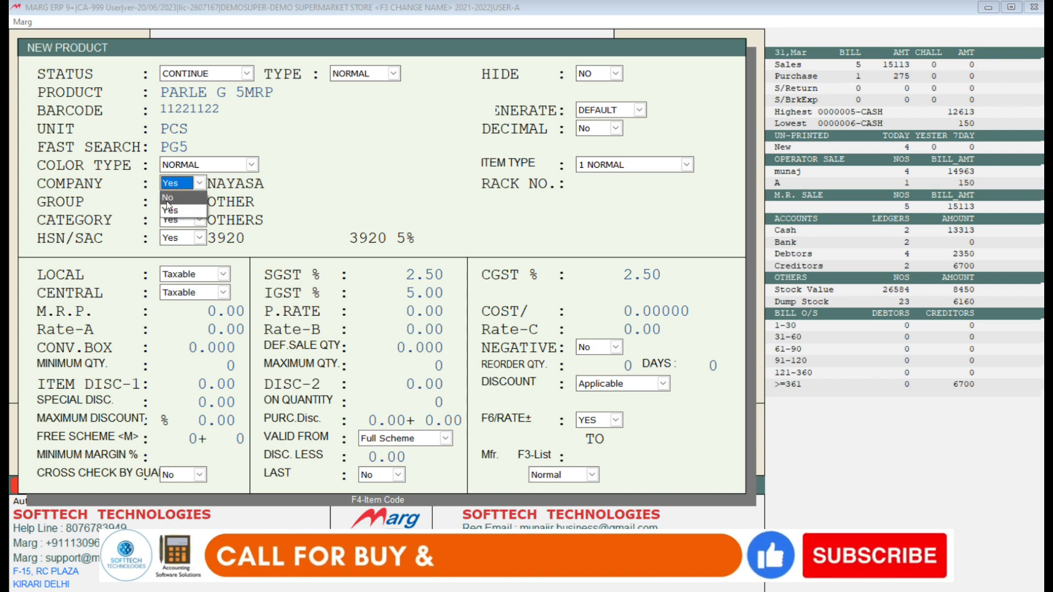
pyautogui.click(167, 199)
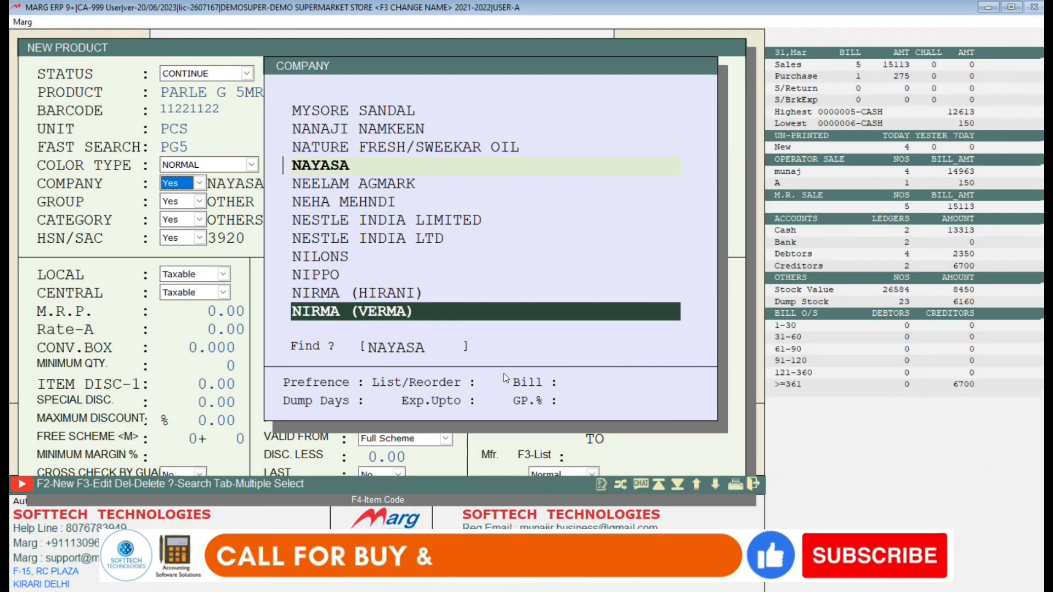
pyautogui.press('BackSpace')
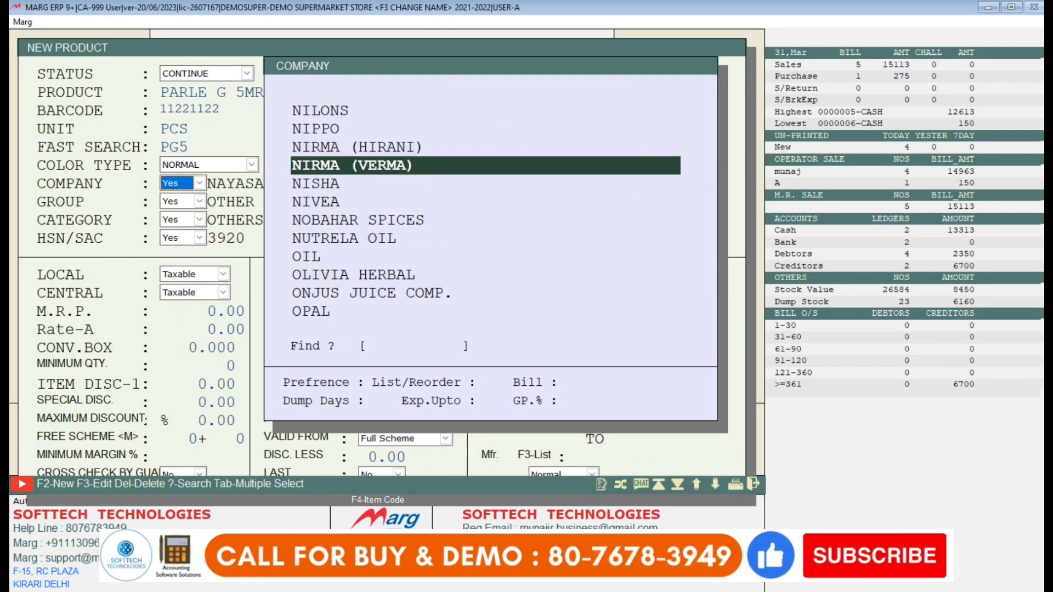
pyautogui.write('PARLE')
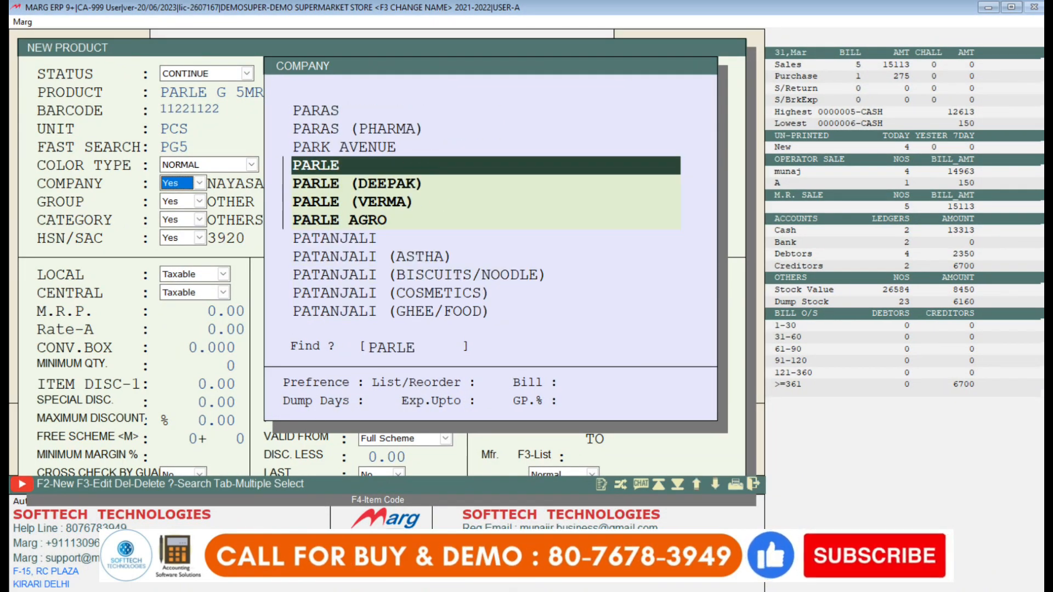
pyautogui.press('Down')
pyautogui.press('Down')
pyautogui.press('Down')
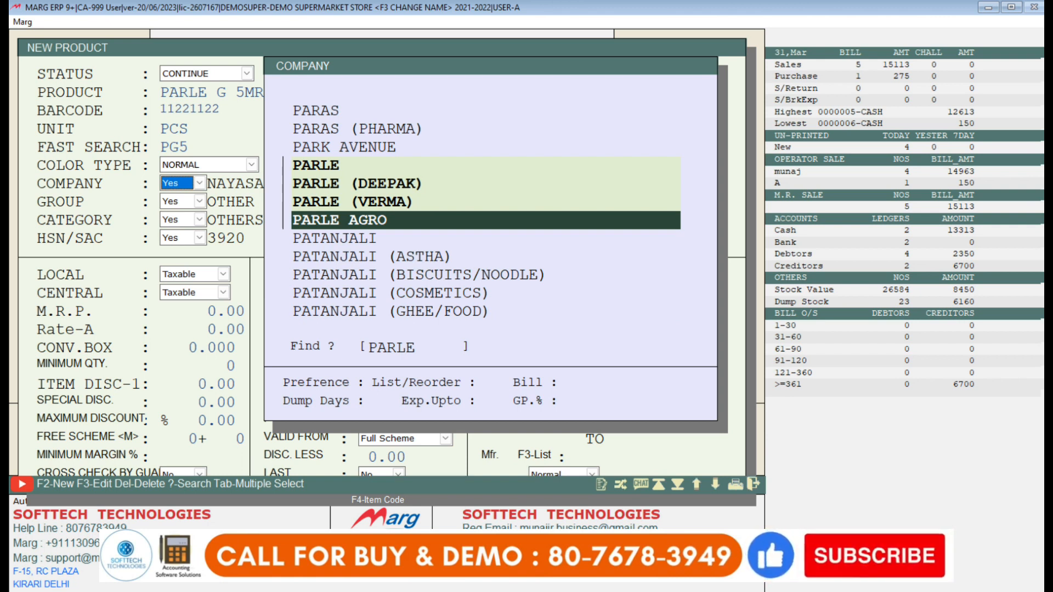
# Create a new company named PARLE NEW COM, keeping the default preferences, dump days, margin and tax values.
pyautogui.press('F2')
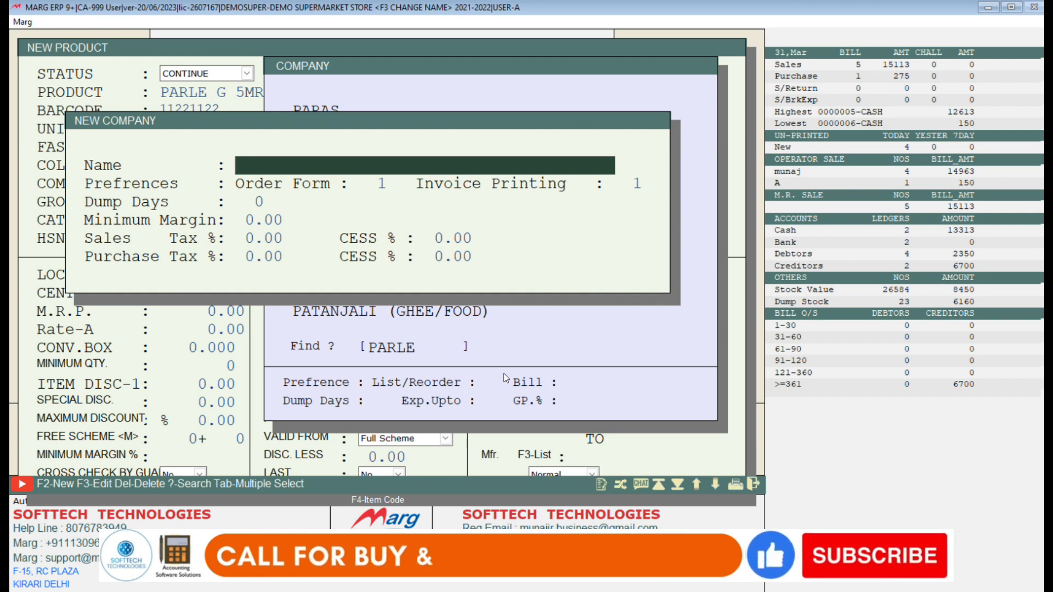
pyautogui.write('PARLE')
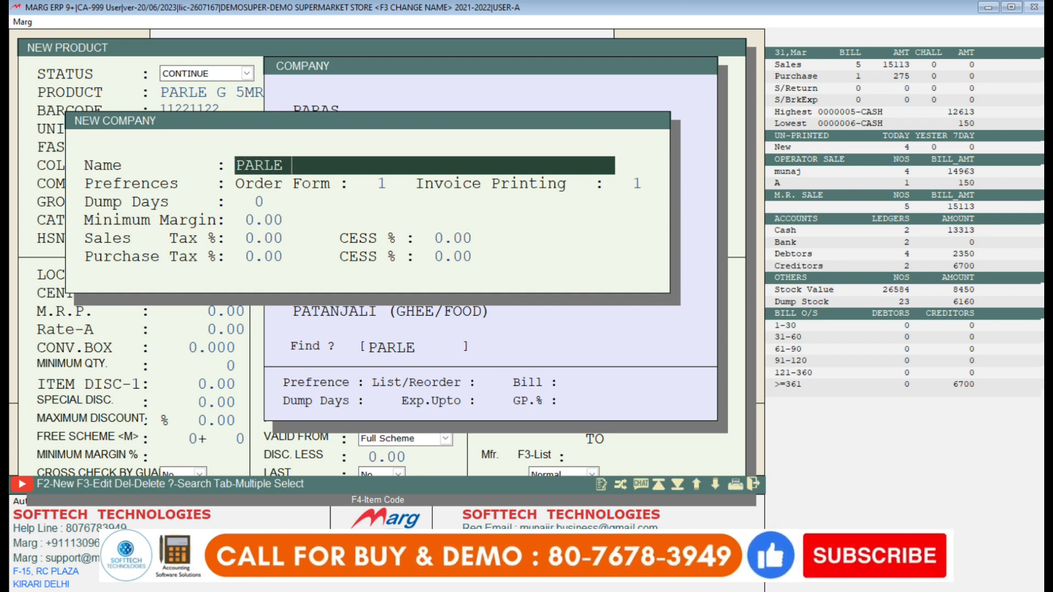
pyautogui.write(' NEW COM')
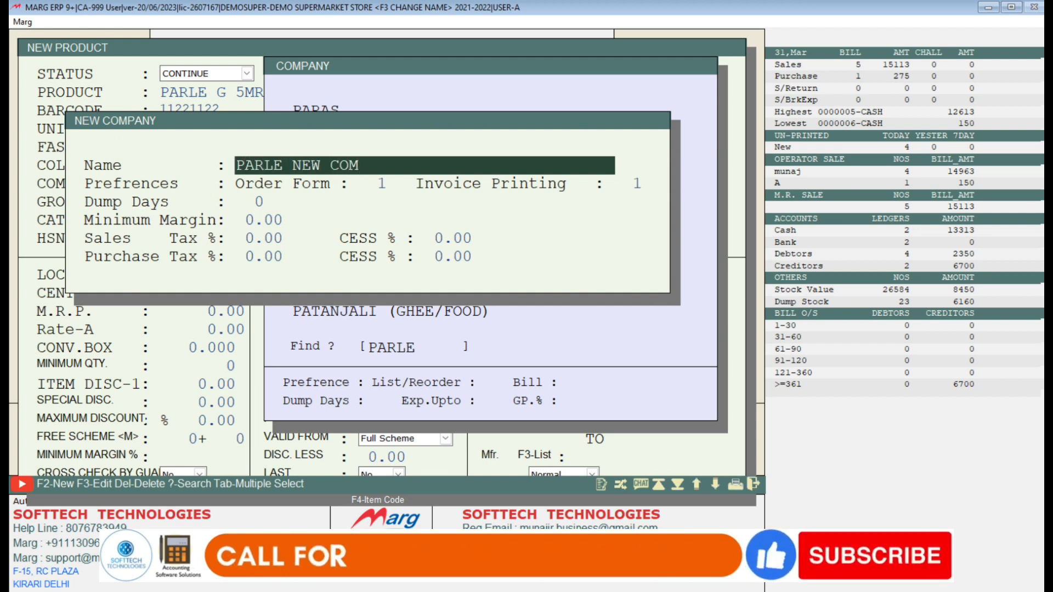
pyautogui.press('Return')
pyautogui.press('Return')
pyautogui.press('Return')
pyautogui.press('Return')
pyautogui.press('Return')
pyautogui.press('Return')
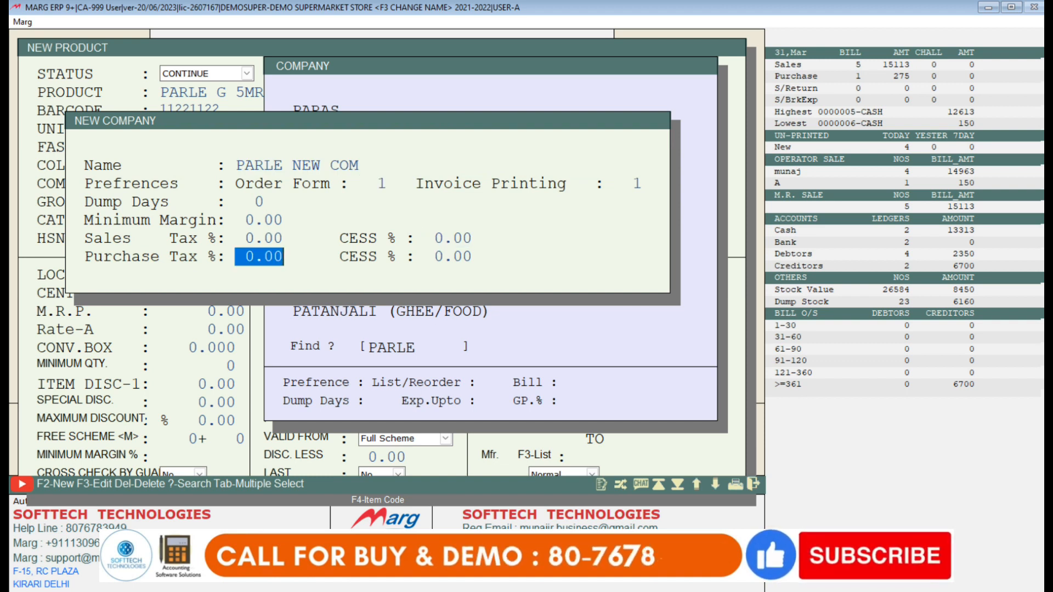
pyautogui.press('Return')
pyautogui.press('Return')
pyautogui.press('Return')
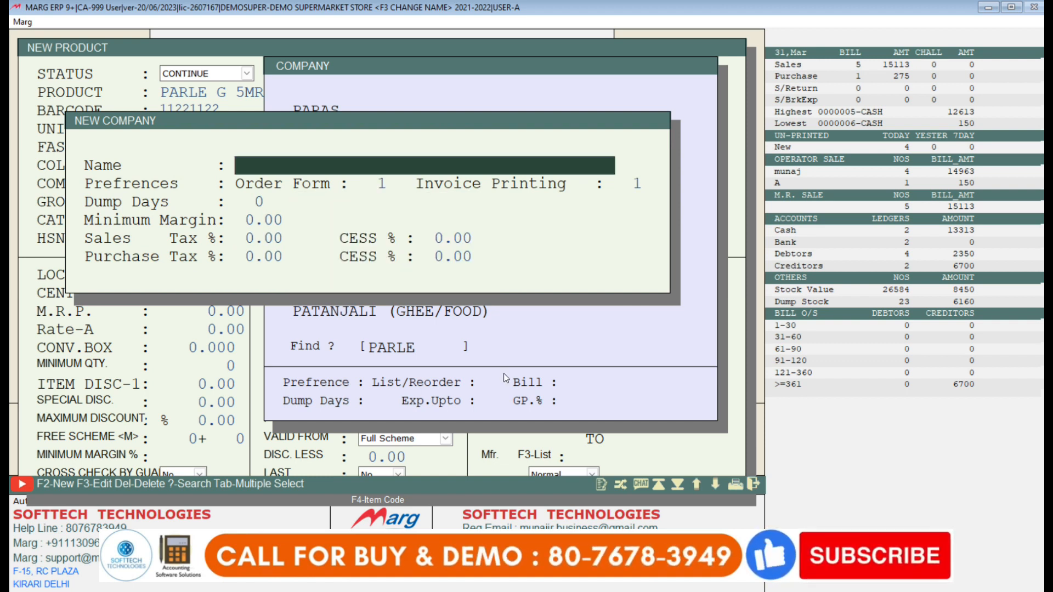
# Leave company creation and assign PARLE NEW COM as the product's company.
pyautogui.press('Escape')
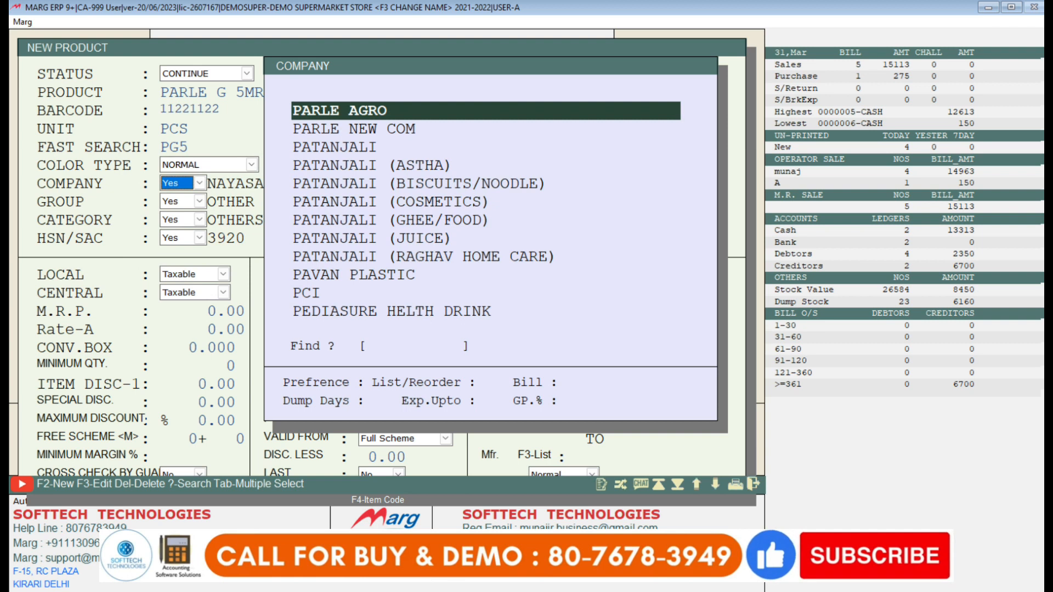
pyautogui.press('Down')
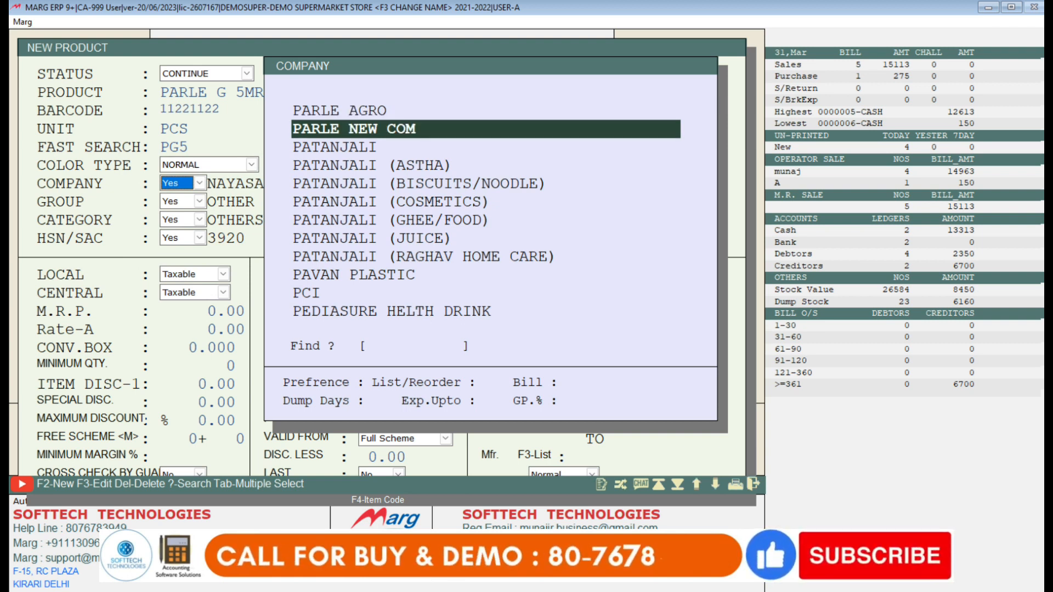
pyautogui.press('Return')
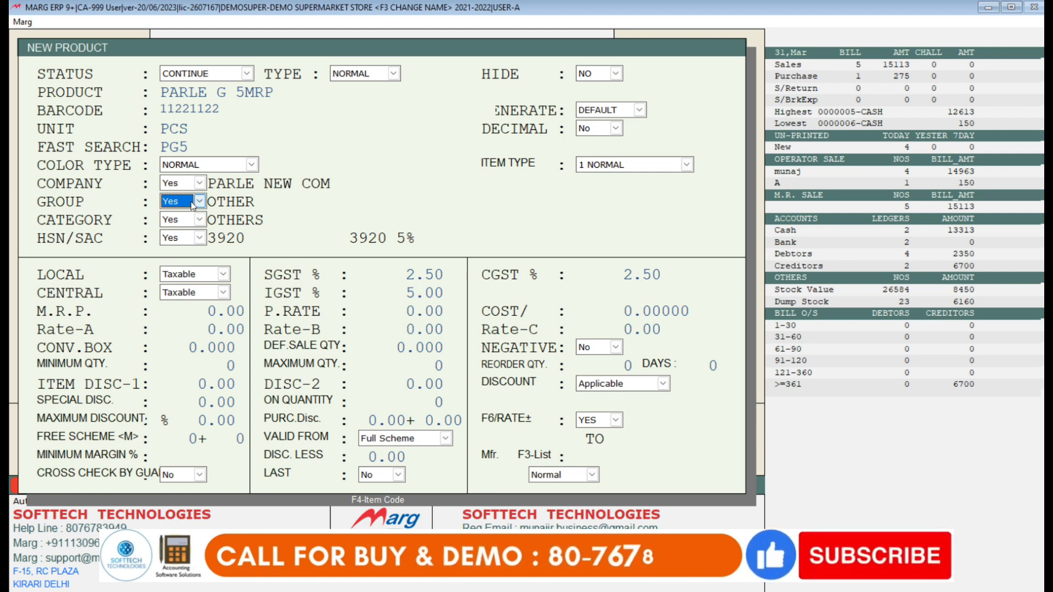
# Open the product's group selection and look through the existing groups.
pyautogui.press('Return')
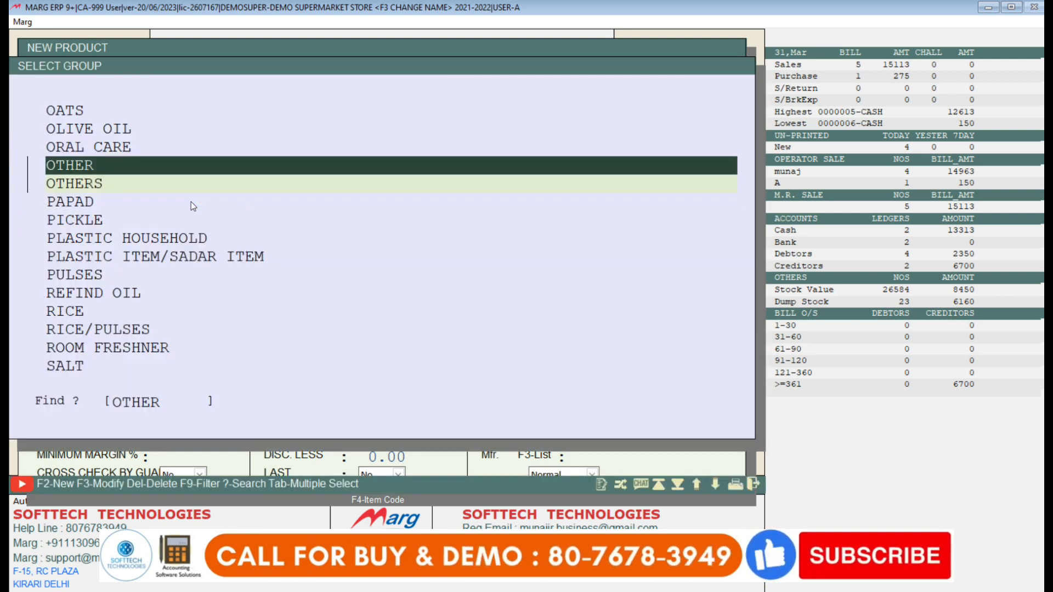
pyautogui.press('Down')
pyautogui.press('Down')
pyautogui.press('Down')
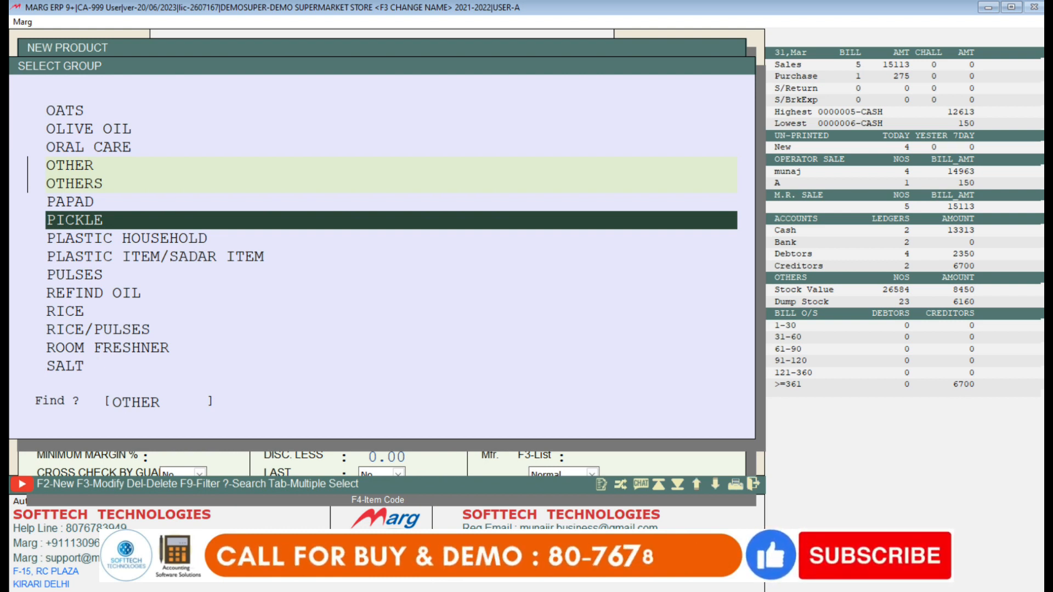
pyautogui.press('Down')
pyautogui.press('Up')
pyautogui.press('Up')
pyautogui.press('Down')
pyautogui.press('Down')
pyautogui.press('Down')
pyautogui.press('Down')
pyautogui.press('Down')
pyautogui.press('Down')
pyautogui.press('Down')
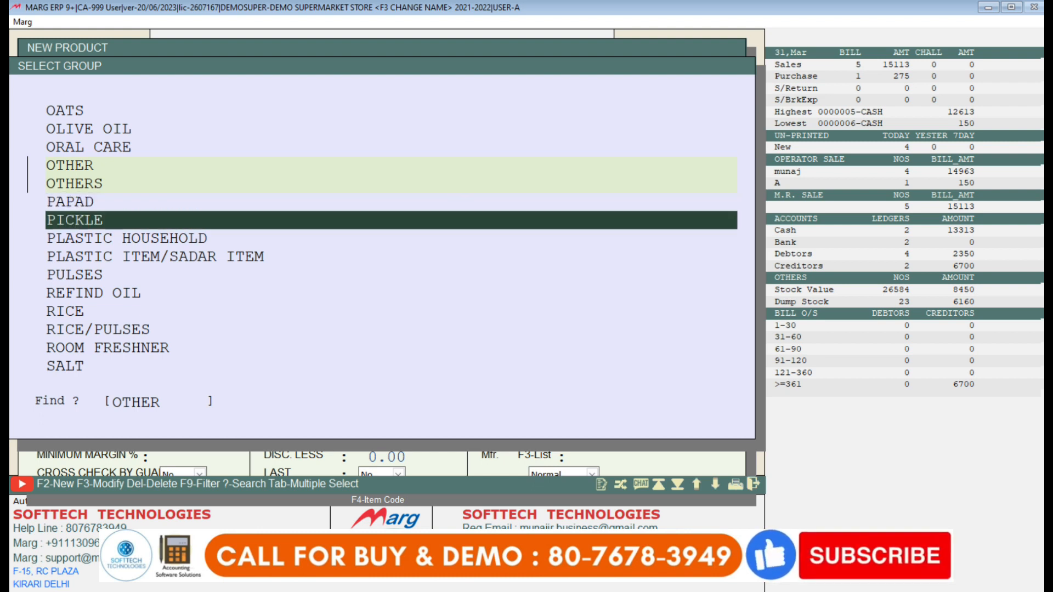
pyautogui.press('Down')
pyautogui.press('Up')
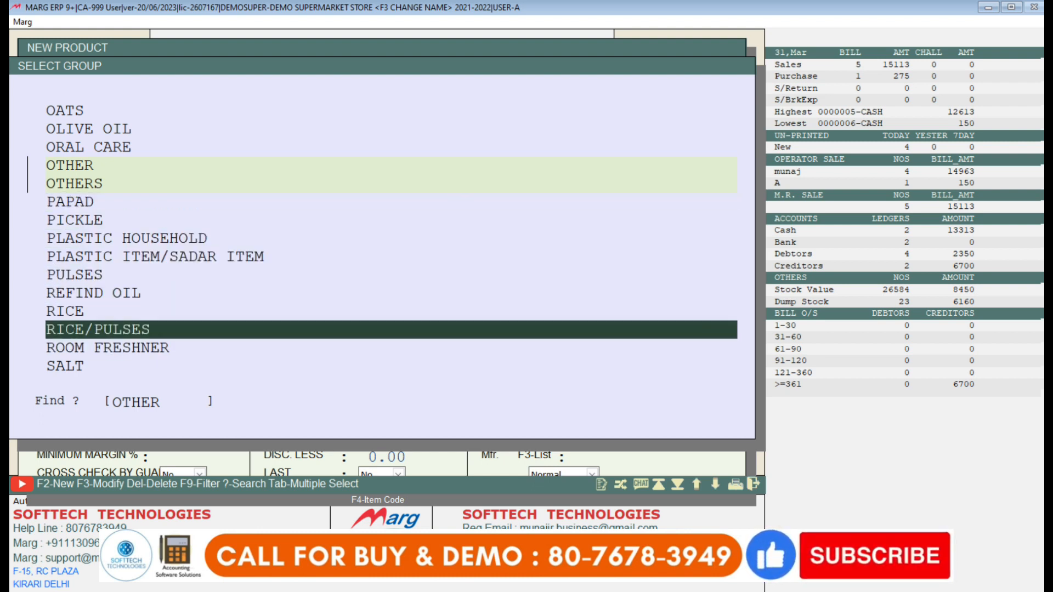
pyautogui.press('Down')
pyautogui.press('Down')
pyautogui.press('Down')
pyautogui.press('Down')
pyautogui.press('Down')
pyautogui.press('Down')
pyautogui.press('Up')
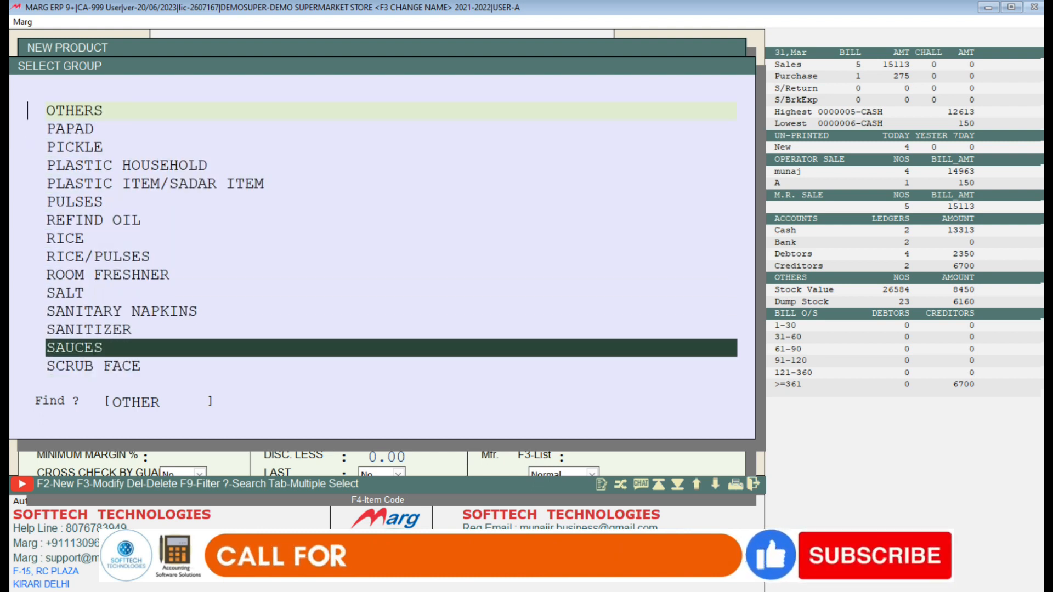
pyautogui.press('pageup')
pyautogui.press('pageup')
pyautogui.press('Up')
pyautogui.press('Down')
pyautogui.press('Down')
pyautogui.press('Down')
pyautogui.press('Down')
pyautogui.press('Down')
pyautogui.press('Down')
pyautogui.press('Down')
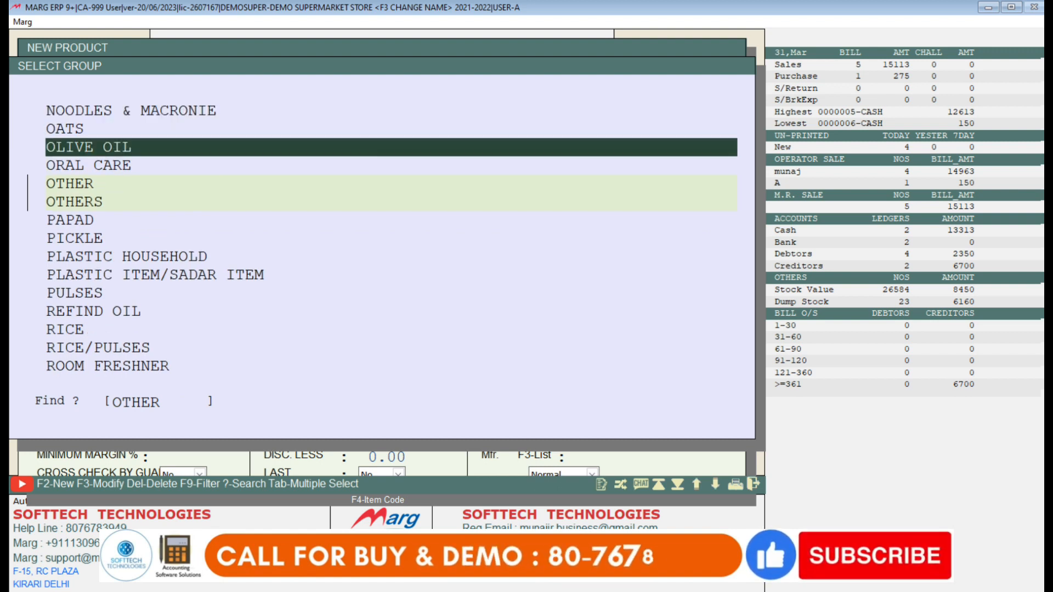
pyautogui.press('Down')
pyautogui.press('Down')
pyautogui.press('Down')
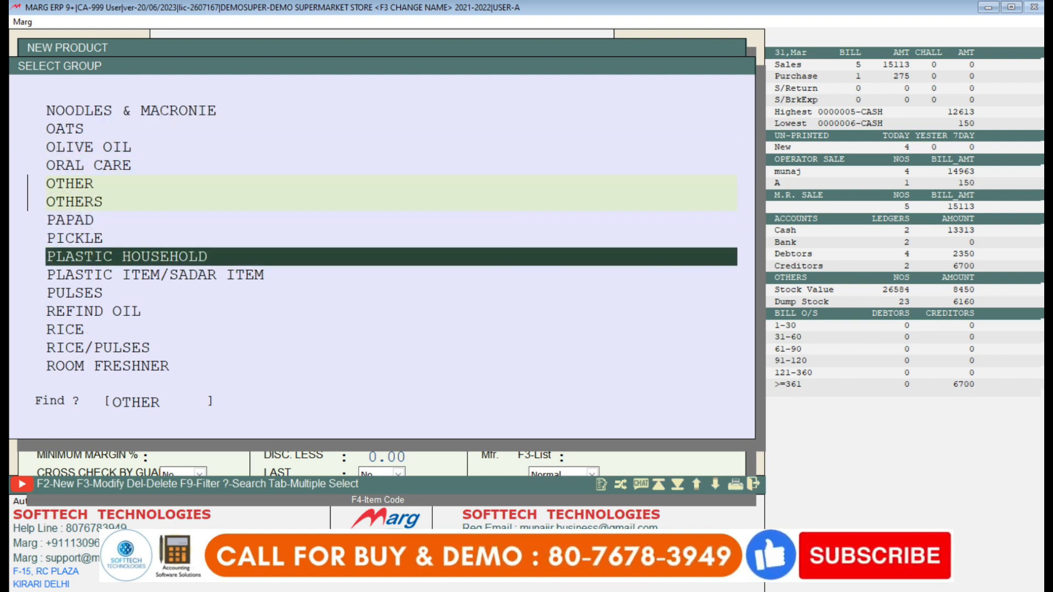
# Search the groups for BIS and assign BISCUIT/CAKE'S/WAFFAR BISCUIT/IMP.ITEM as the product's group.
pyautogui.write('BIS')
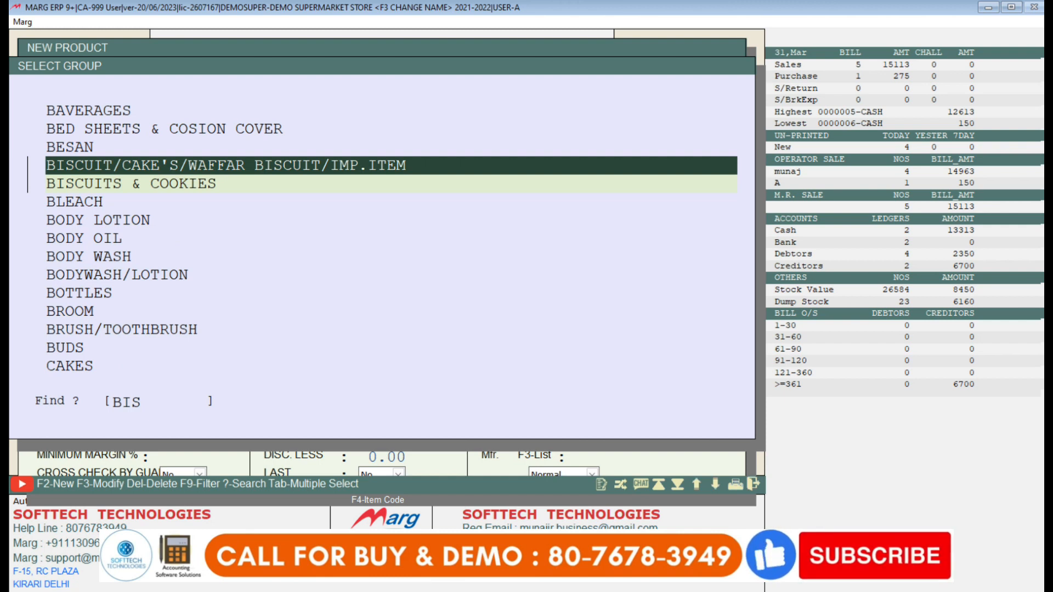
pyautogui.press('F2')
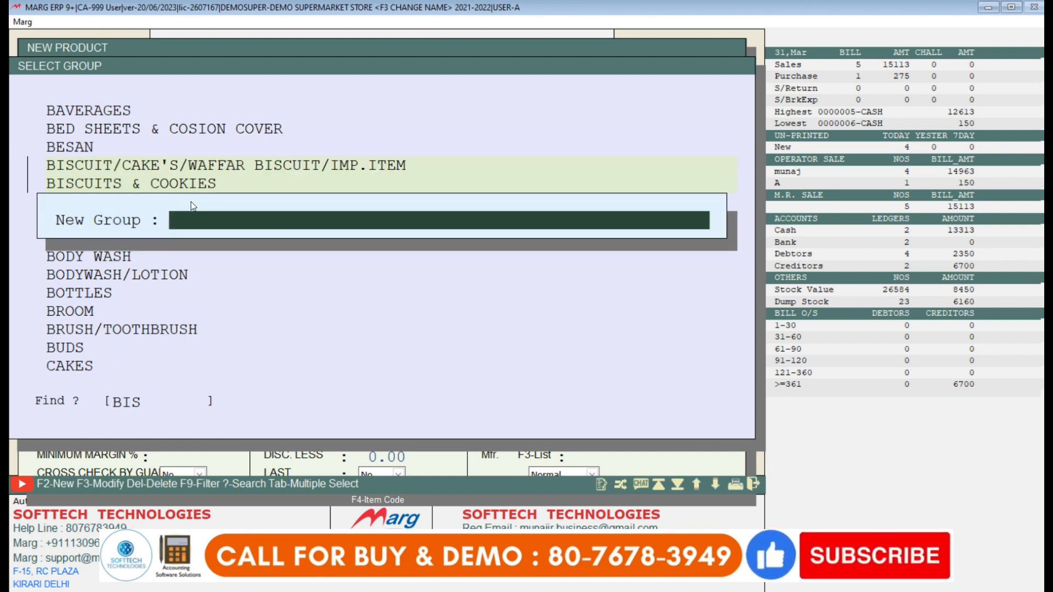
pyautogui.press('Escape')
pyautogui.press('Return')
pyautogui.press('Return')
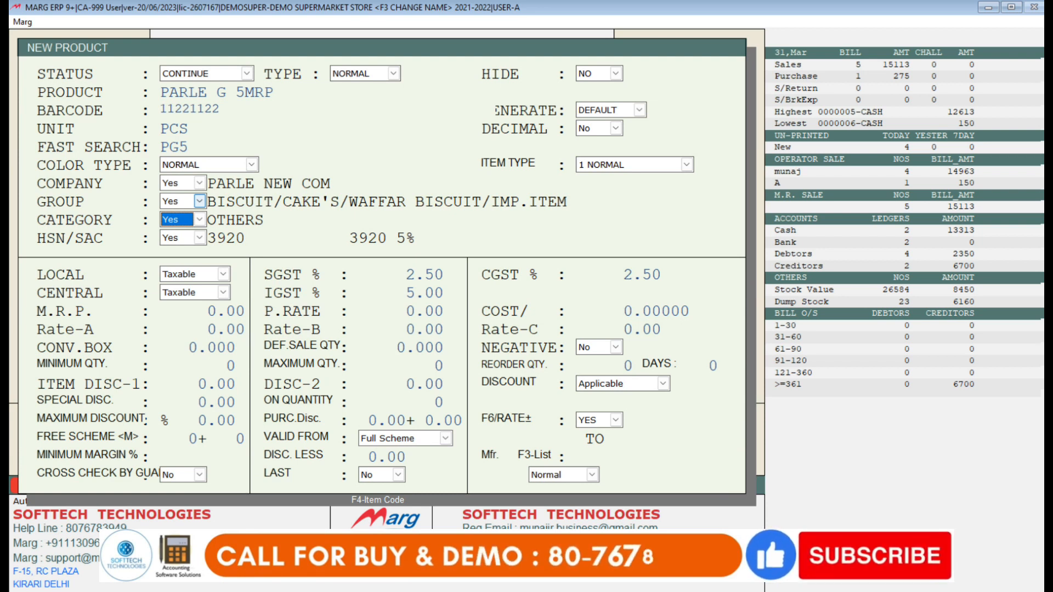
# Open the product's category selection, look through the existing categories and search those starting with B.
pyautogui.press('Return')
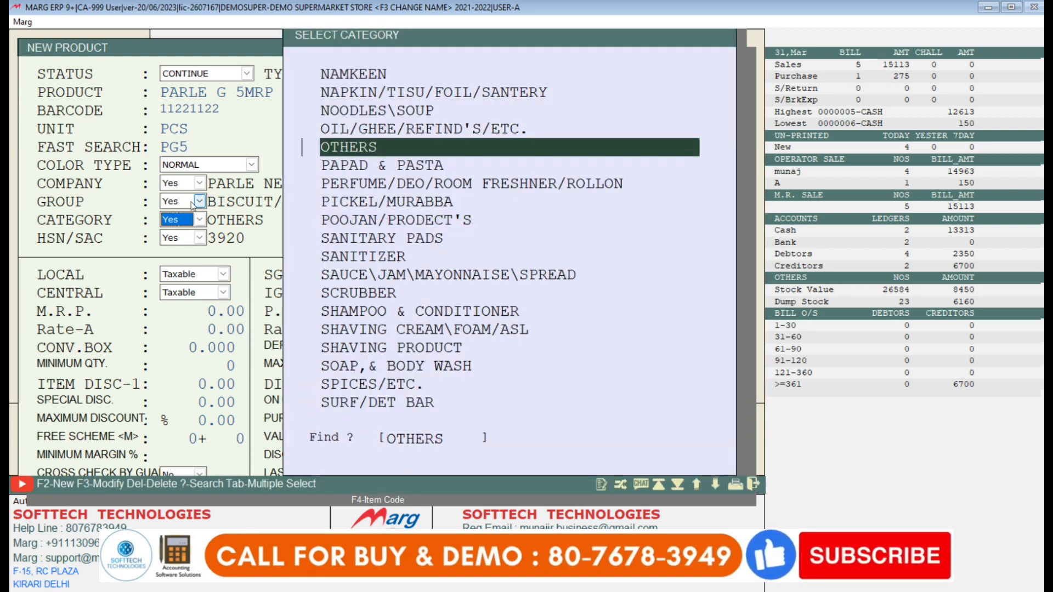
pyautogui.press('Down')
pyautogui.press('Down')
pyautogui.press('Down')
pyautogui.press('Down')
pyautogui.press('Down')
pyautogui.press('Down')
pyautogui.press('Down')
pyautogui.press('Down')
pyautogui.press('Down')
pyautogui.press('Down')
pyautogui.press('Down')
pyautogui.press('Down')
pyautogui.press('Down')
pyautogui.press('Up')
pyautogui.press('Up')
pyautogui.press('Up')
pyautogui.press('Up')
pyautogui.press('Up')
pyautogui.press('Up')
pyautogui.press('Up')
pyautogui.press('Up')
pyautogui.press('Up')
pyautogui.press('Up')
pyautogui.press('Up')
pyautogui.press('Up')
pyautogui.press('Up')
pyautogui.press('Up')
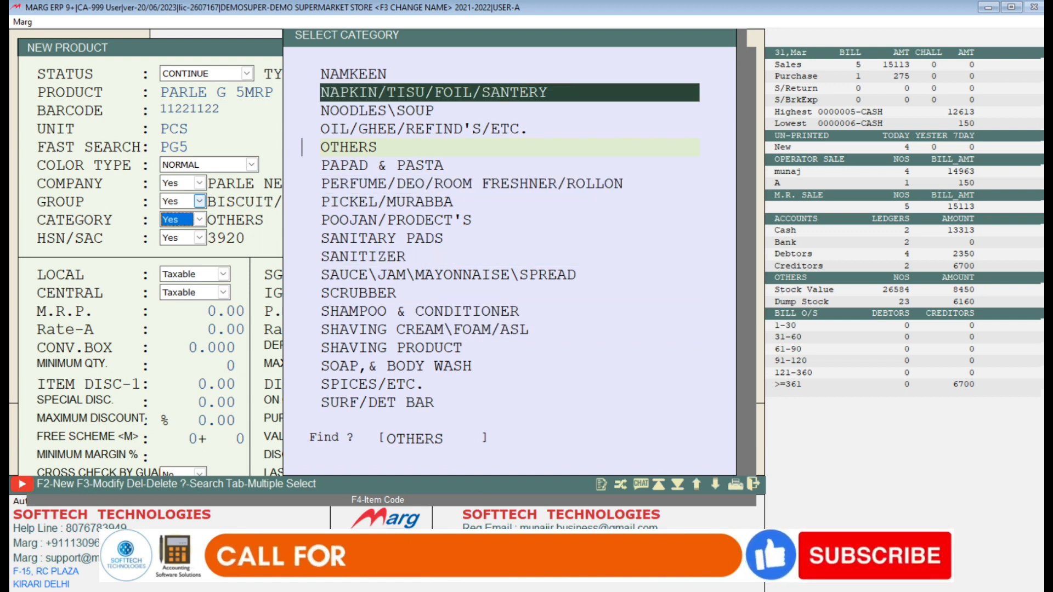
pyautogui.press('Home')
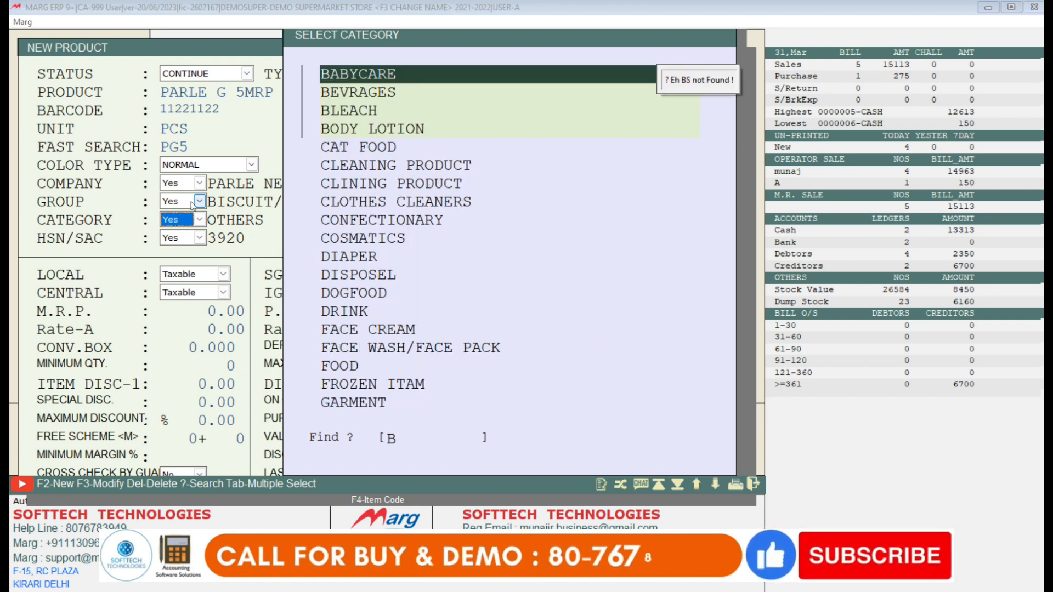
# Try to add a new category named FOOD.
pyautogui.press('F2')
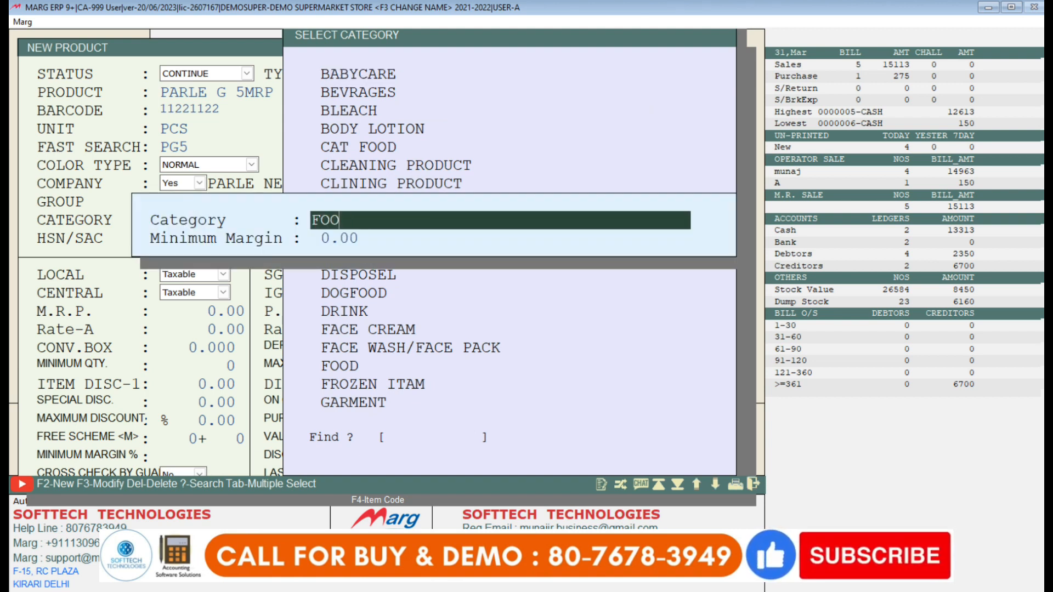
pyautogui.press('Return')
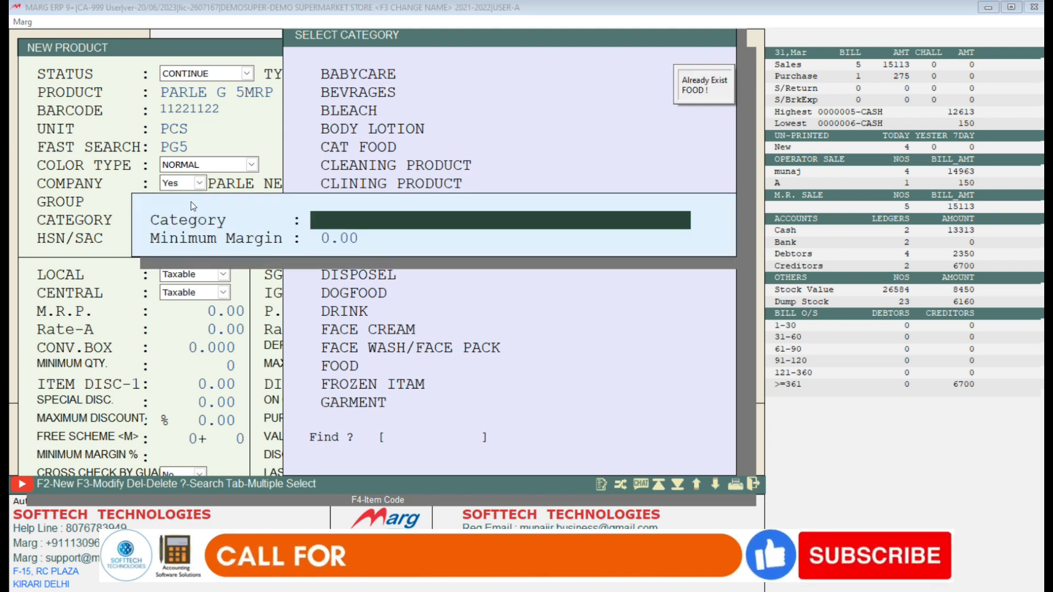
pyautogui.press('Escape')
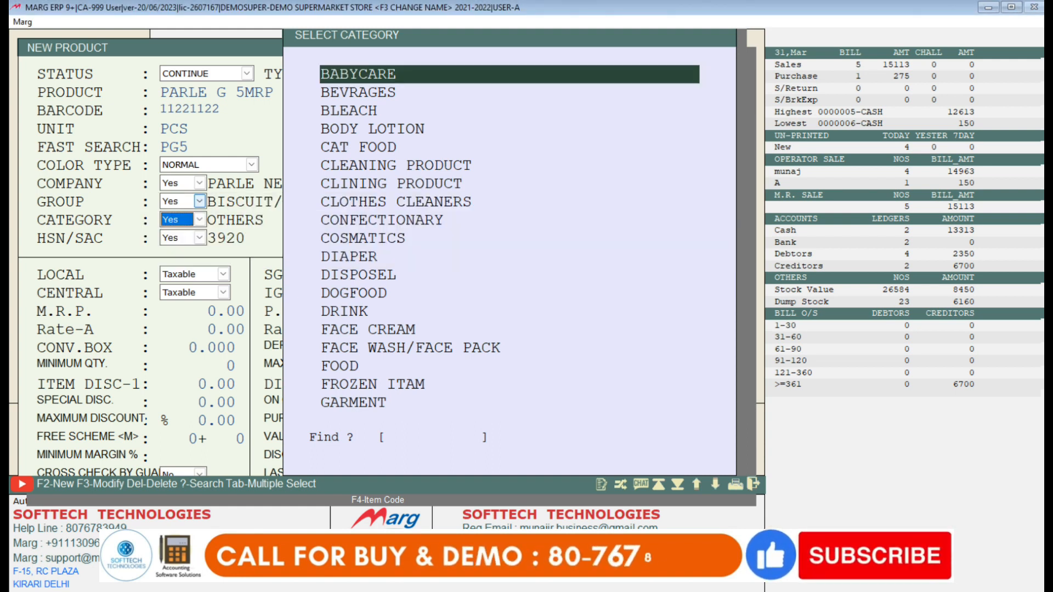
# Find FOOD among the existing categories, assign it to the product and continue to HSN/SAC.
pyautogui.write('FOOD')
pyautogui.press('Return')
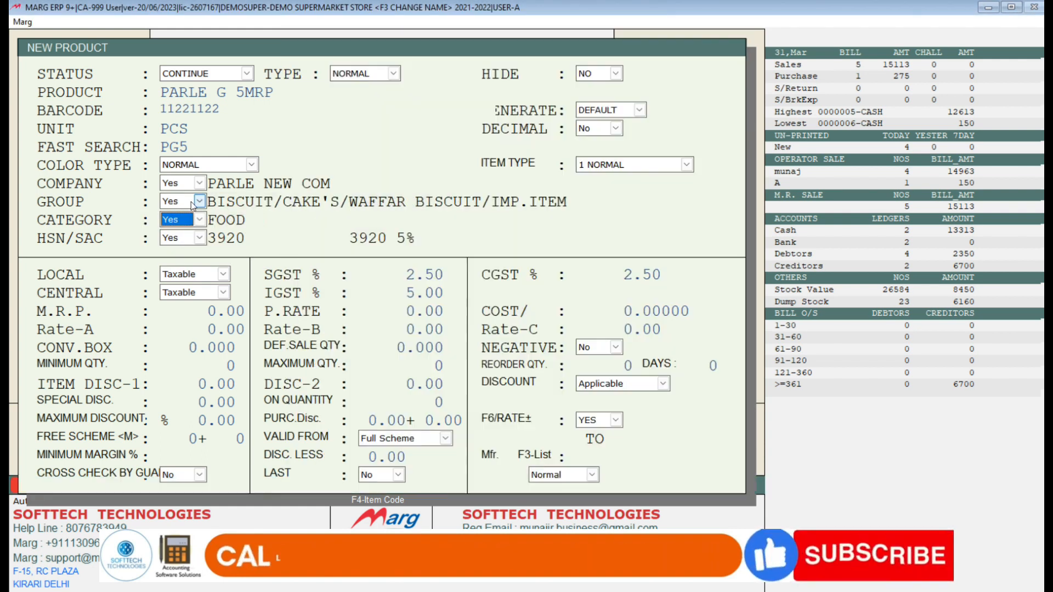
pyautogui.press('Return')
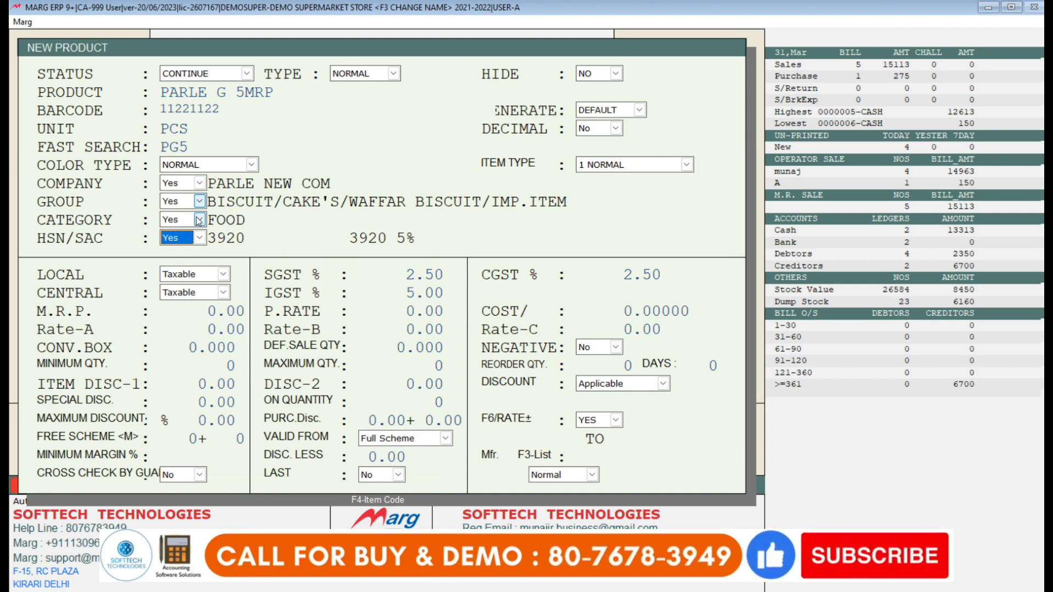
# Change the product's HSN/SAC code to the 3923 12% entry.
pyautogui.press('n')
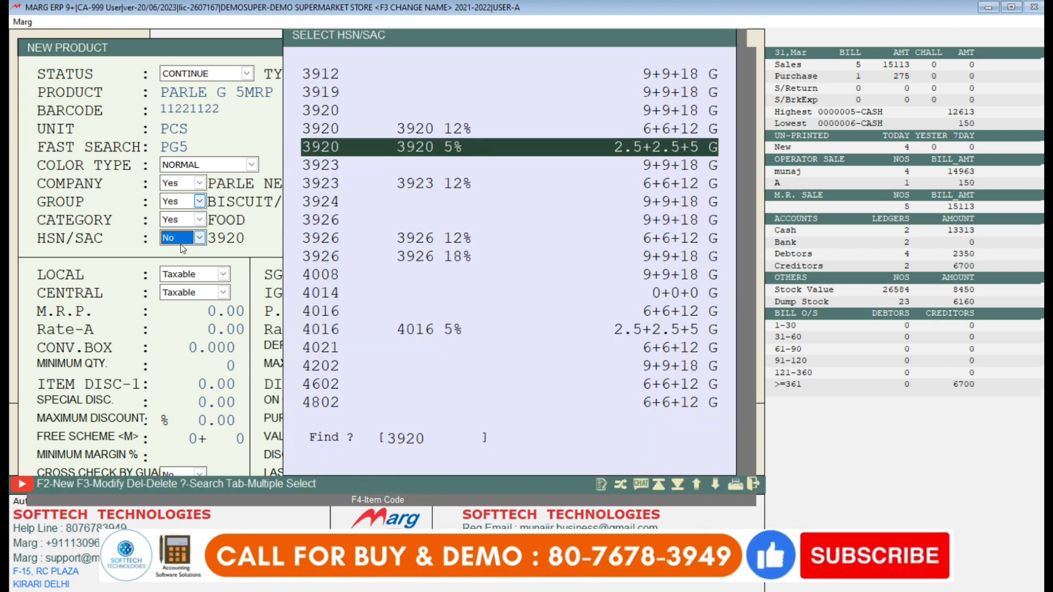
pyautogui.press('Down')
pyautogui.press('Down')
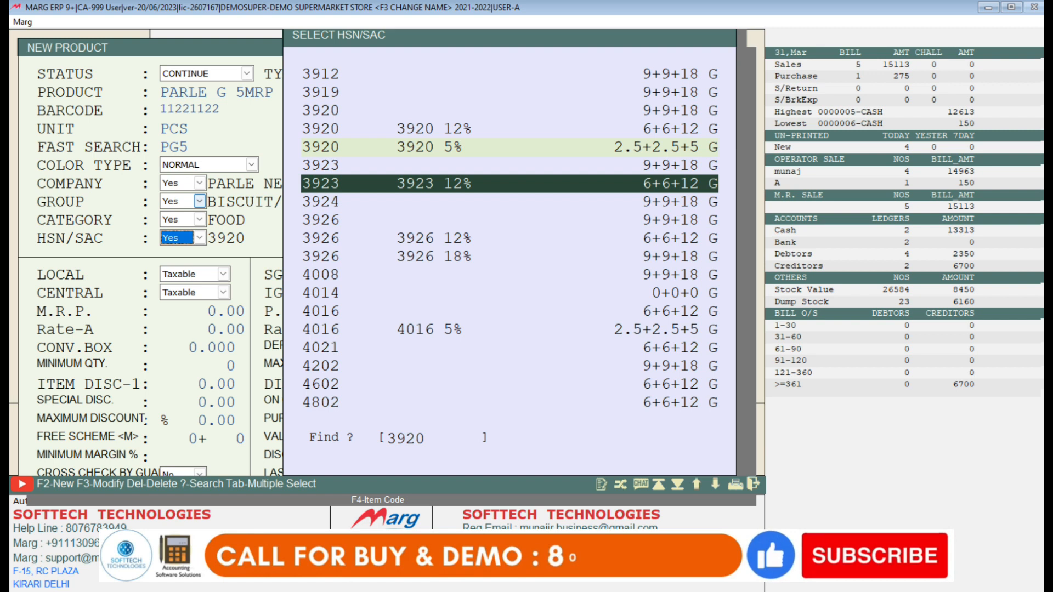
pyautogui.press('Return')
# Keep Local and Central at Taxable and accept SGST 6.00, CGST 6.00 and IGST 12.00, continuing to M.R.P.
pyautogui.press('Return')
pyautogui.press('Return')
pyautogui.press('Return')
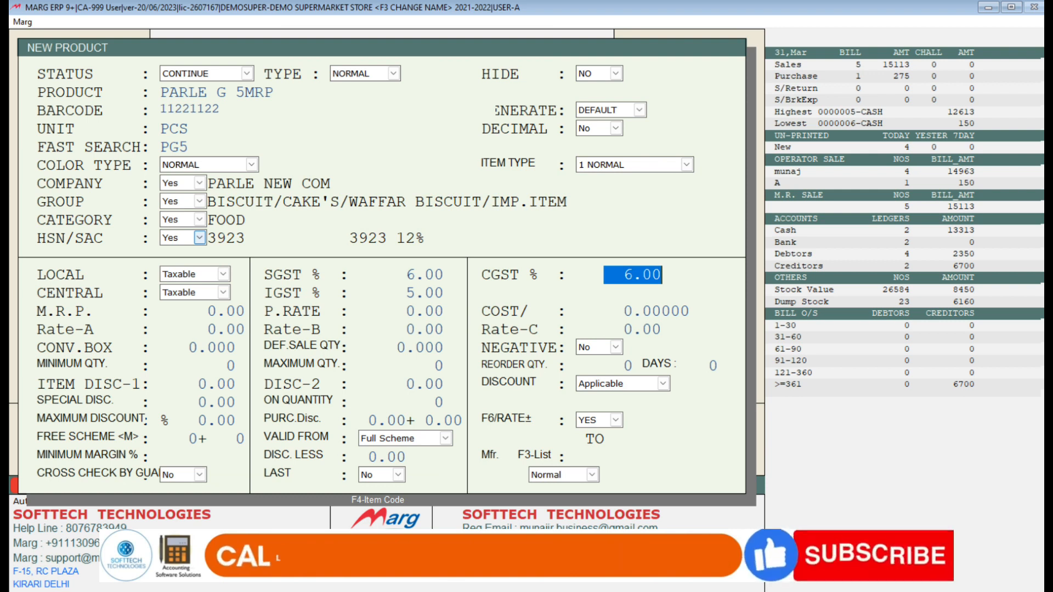
pyautogui.press('Return')
pyautogui.press('Return')
pyautogui.press('Return')
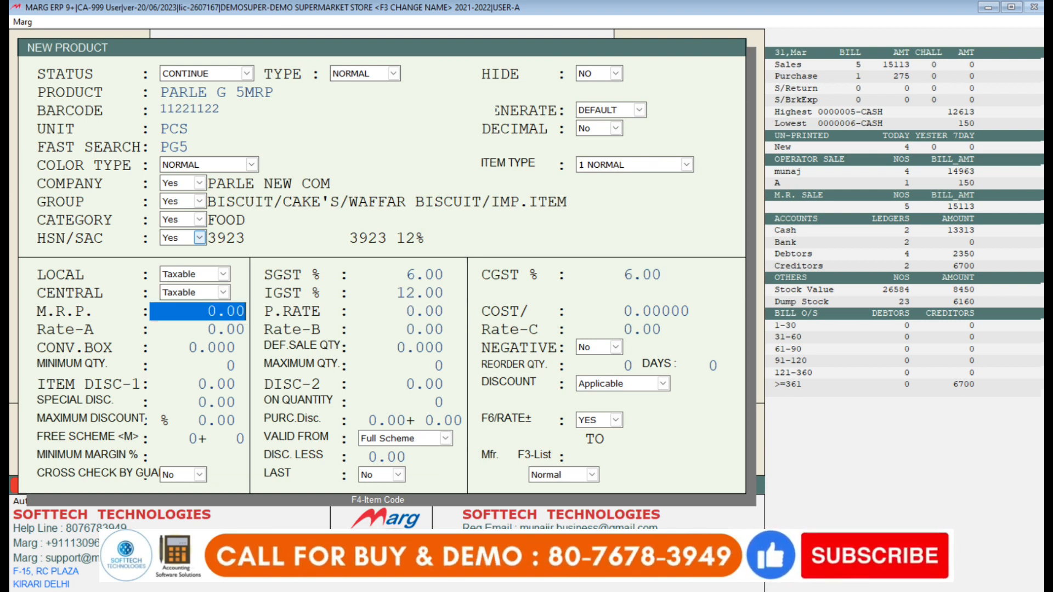
# Set the product's M.R.P. to 5.00 and purchase rate to 2.80, leaving the cost at 0.00000.
pyautogui.write('5.')
pyautogui.press('Return')
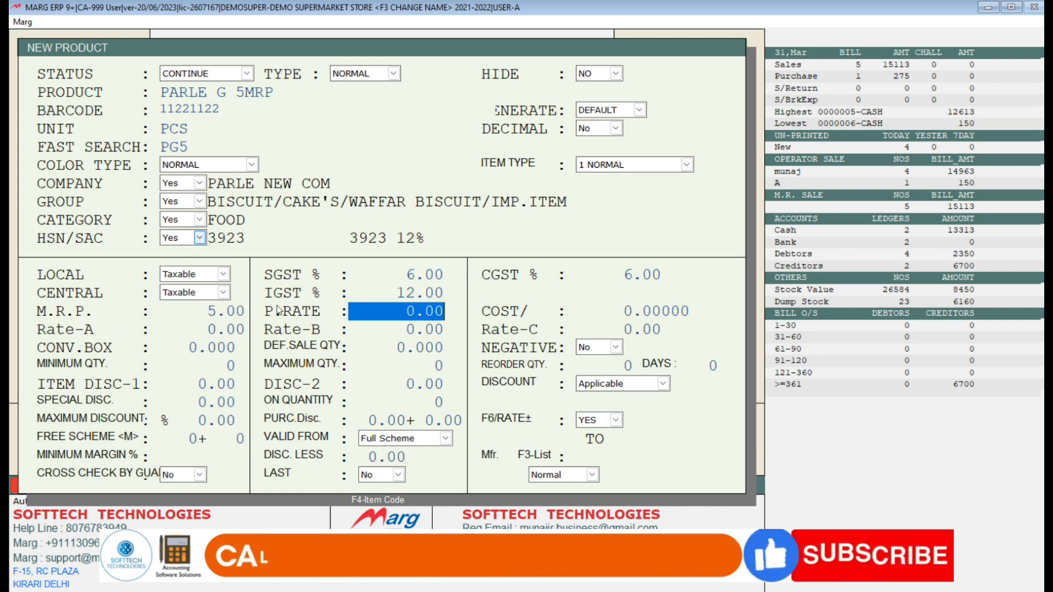
pyautogui.write('2.8')
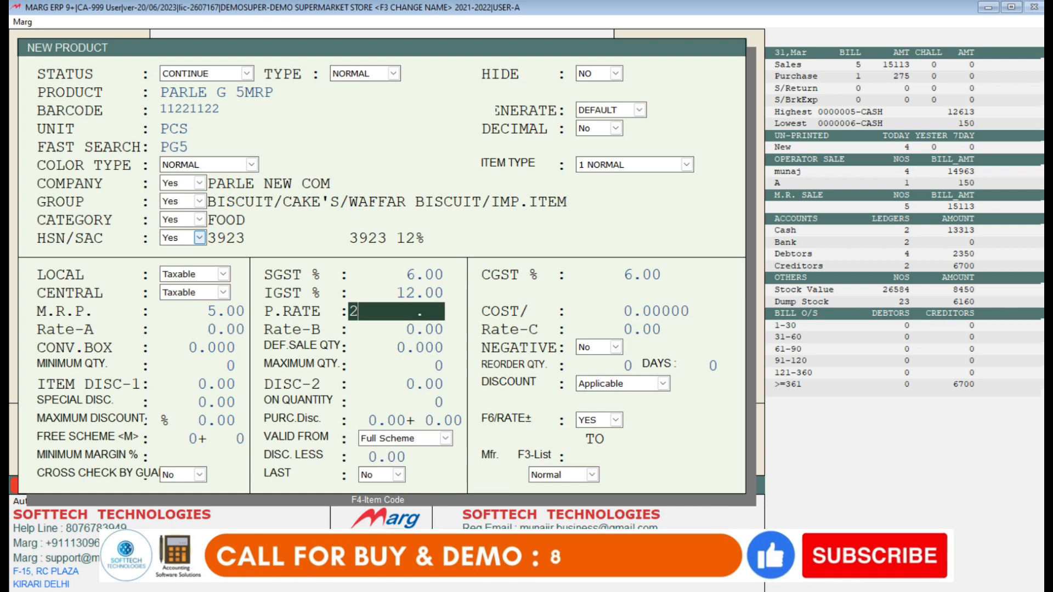
pyautogui.press('Return')
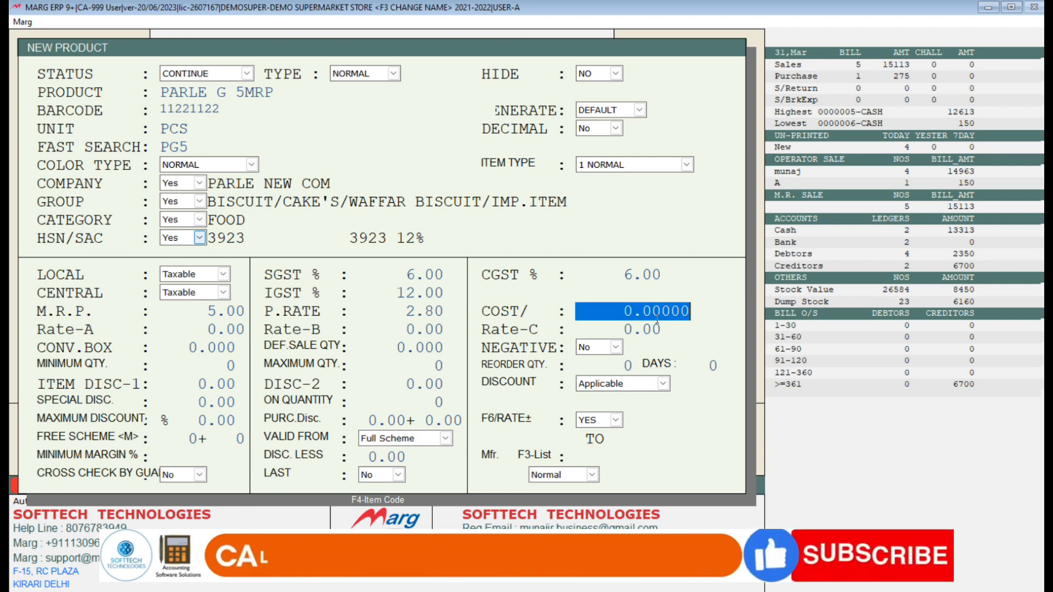
pyautogui.press('Return')
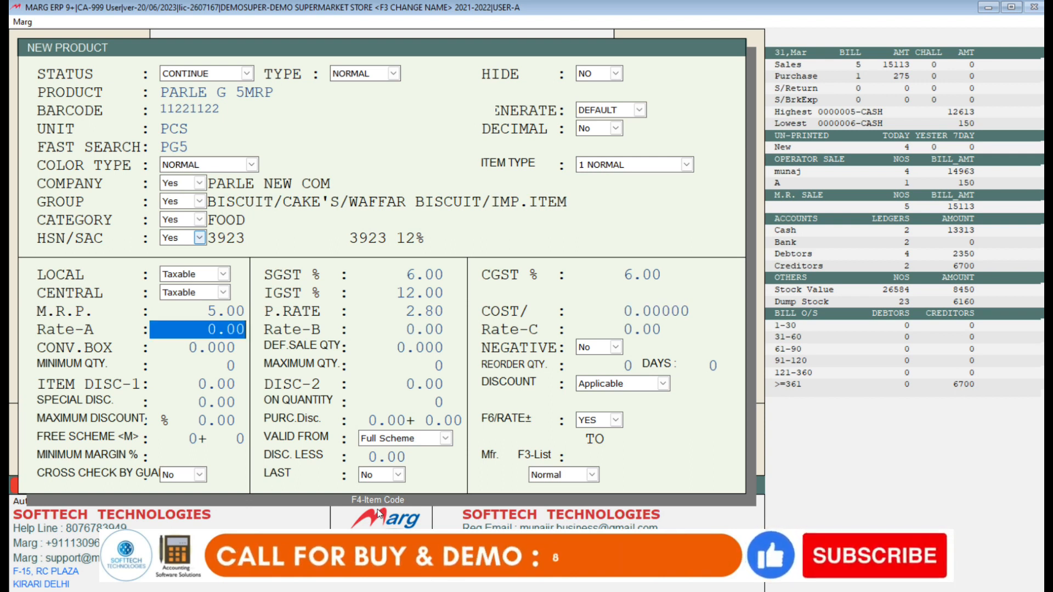
# Set Rate-A to 5.00 and leave Rate-B and Rate-C at 0.00.
pyautogui.write('5')
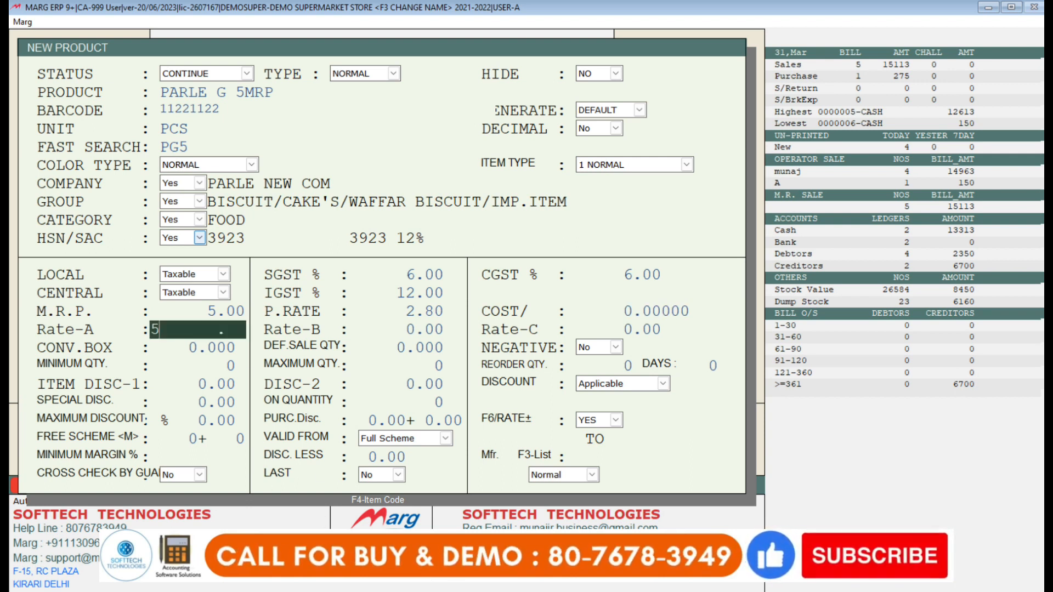
pyautogui.press('Return')
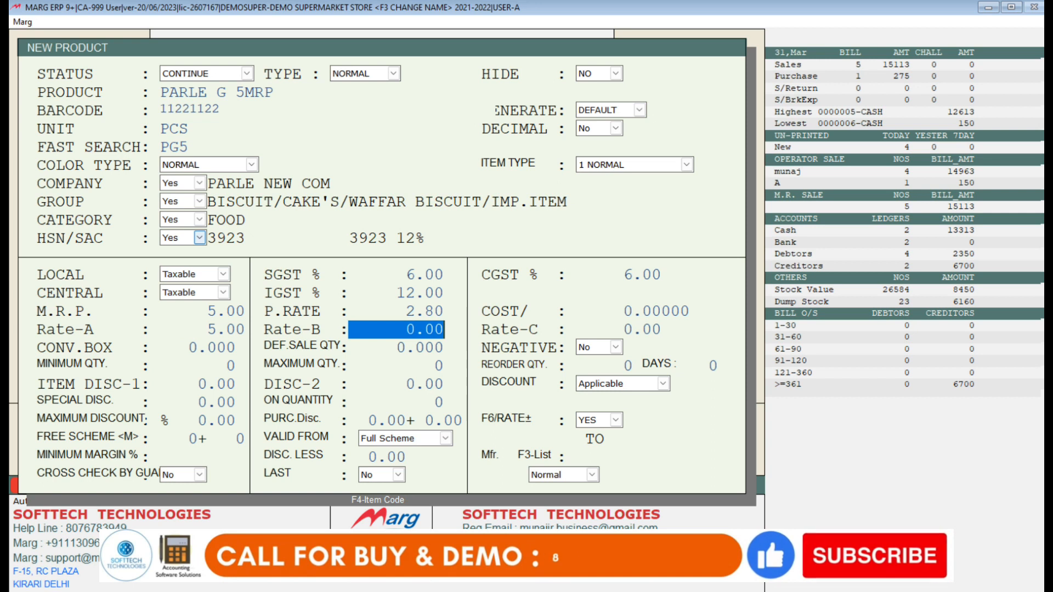
pyautogui.press('Up')
pyautogui.press('Return')
pyautogui.press('Return')
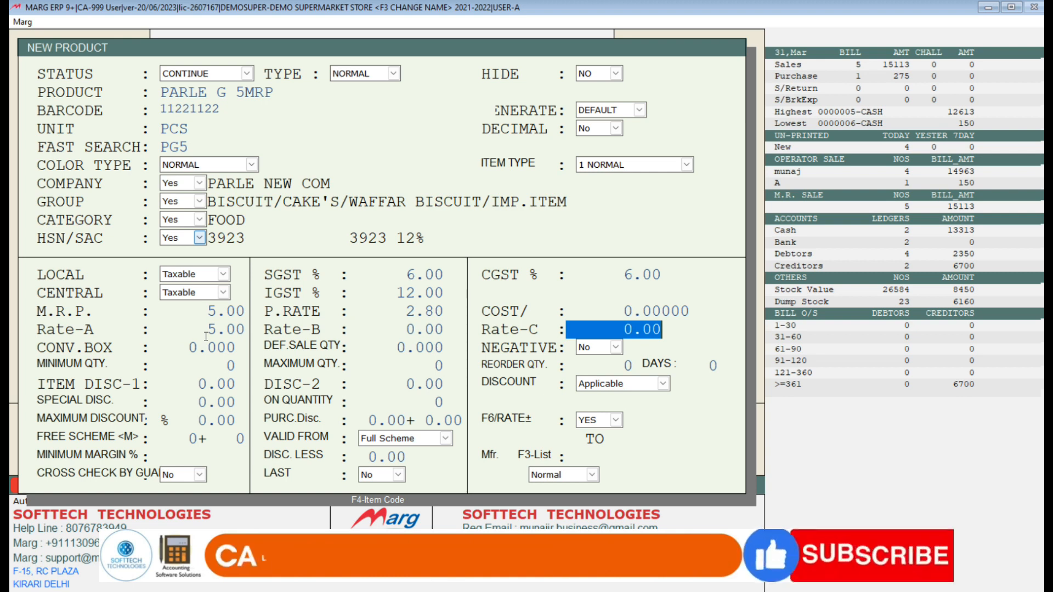
pyautogui.press('Return')
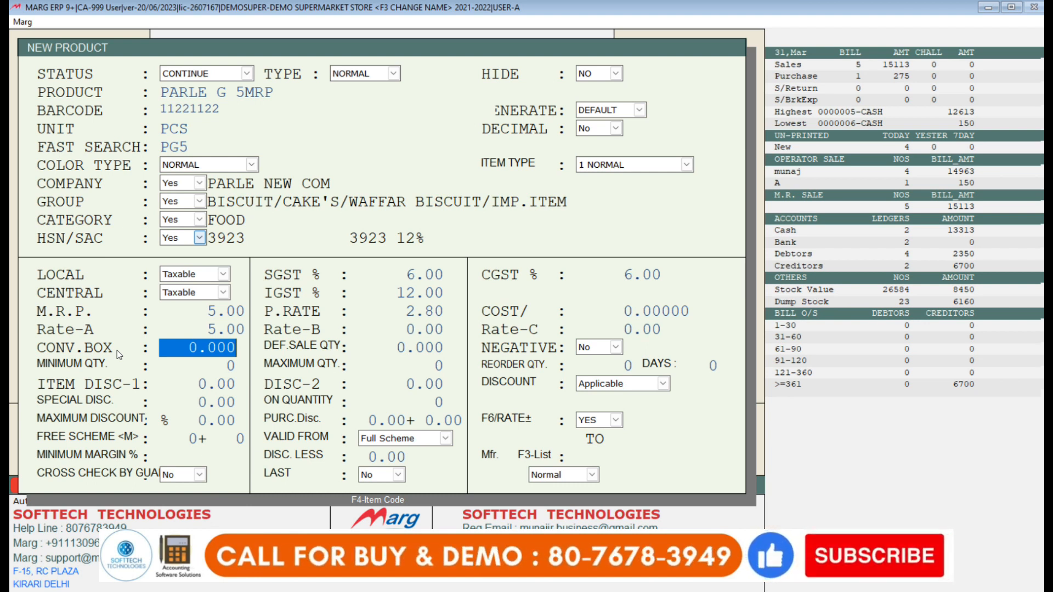
# Leave the box conversion at 0.000 and set the default sale quantity to 5.
pyautogui.press('Return')
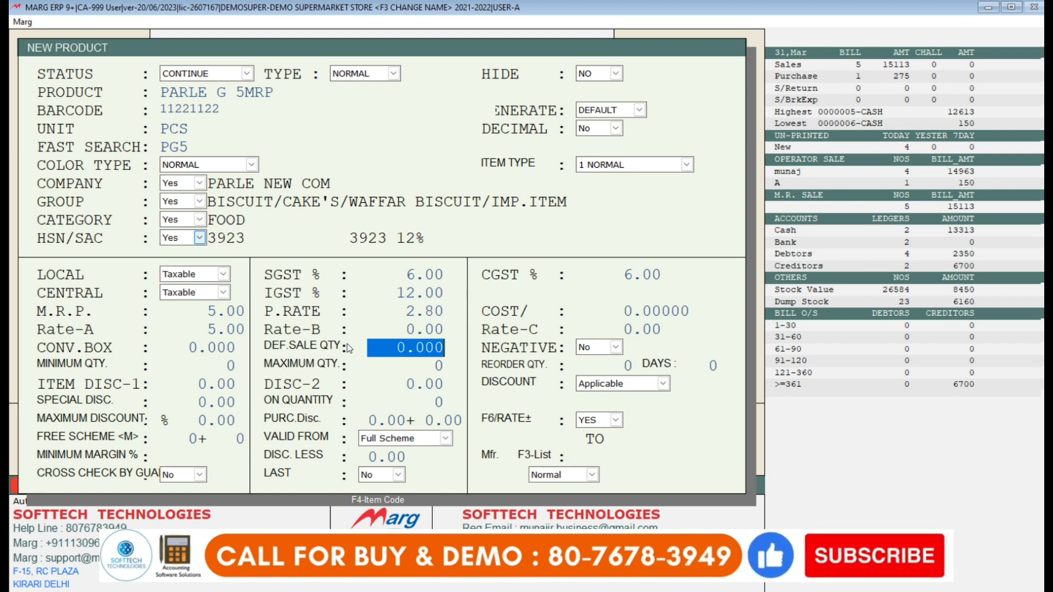
pyautogui.write('5 .')
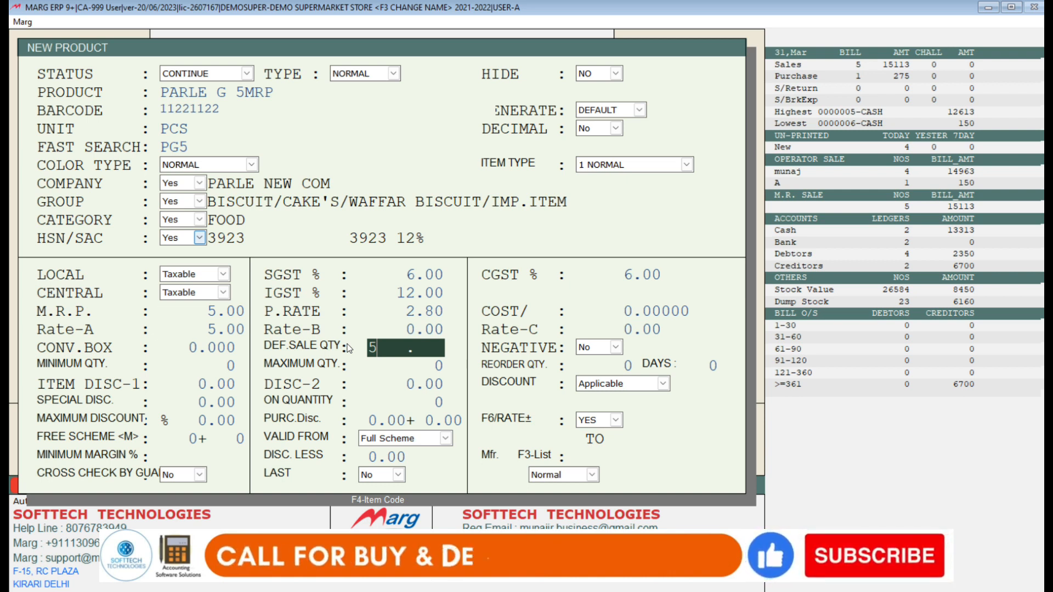
pyautogui.press('Return')
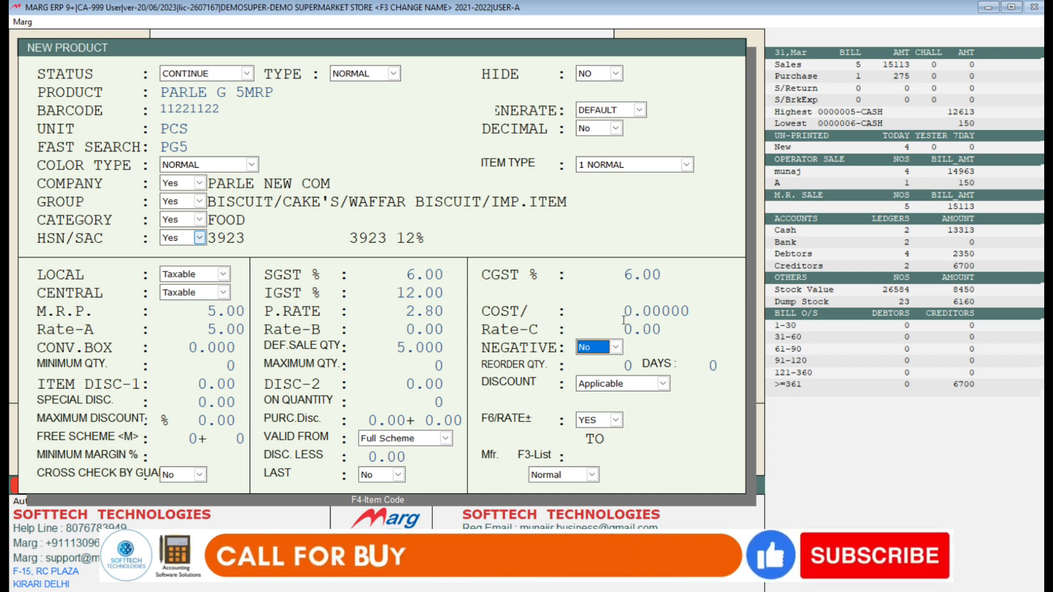
# Review the Negative stock options, keep the setting at No and continue to the minimum quantity.
pyautogui.click(616, 347)
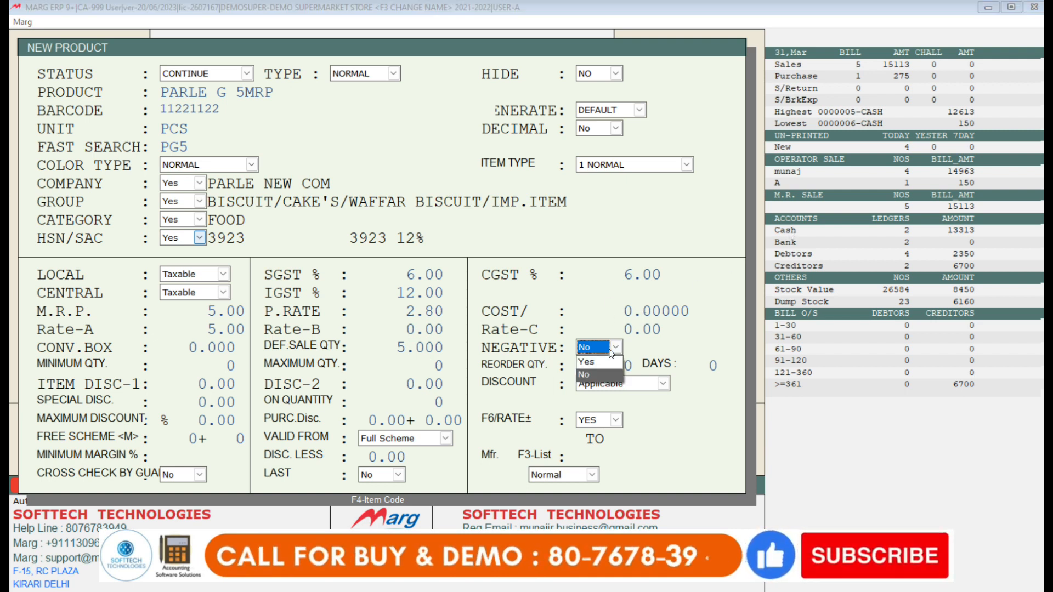
pyautogui.click(585, 362)
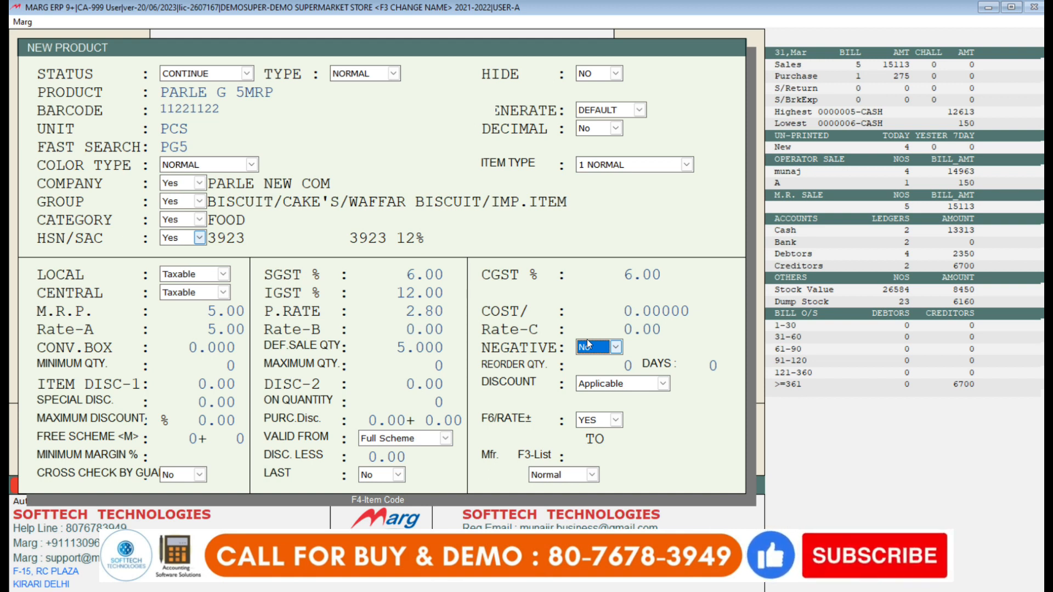
pyautogui.press('Return')
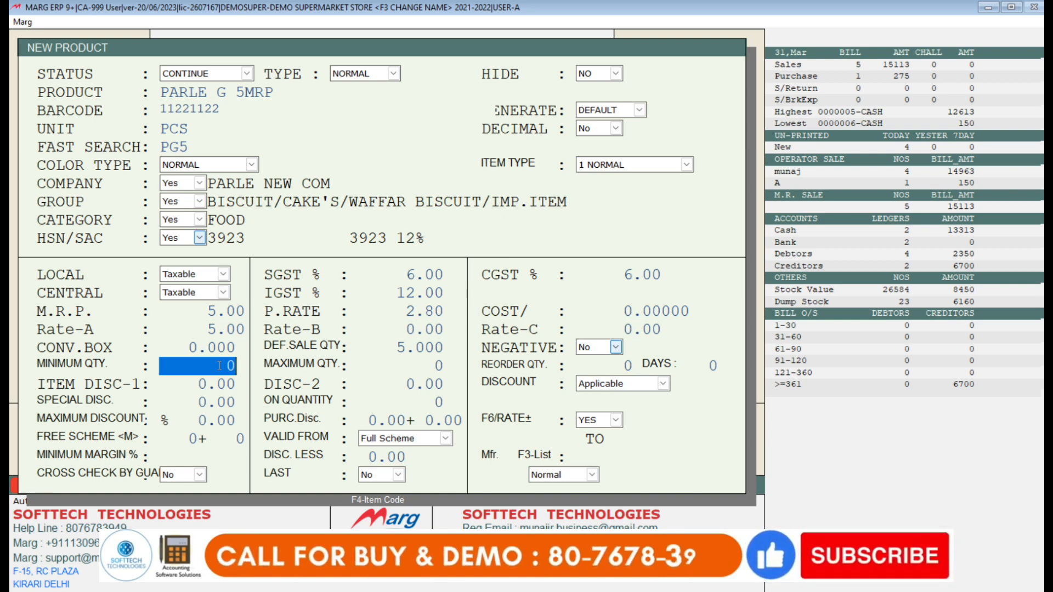
# Set the product's minimum quantity to 15 and maximum quantity to 25.
pyautogui.write('15')
pyautogui.press('Return')
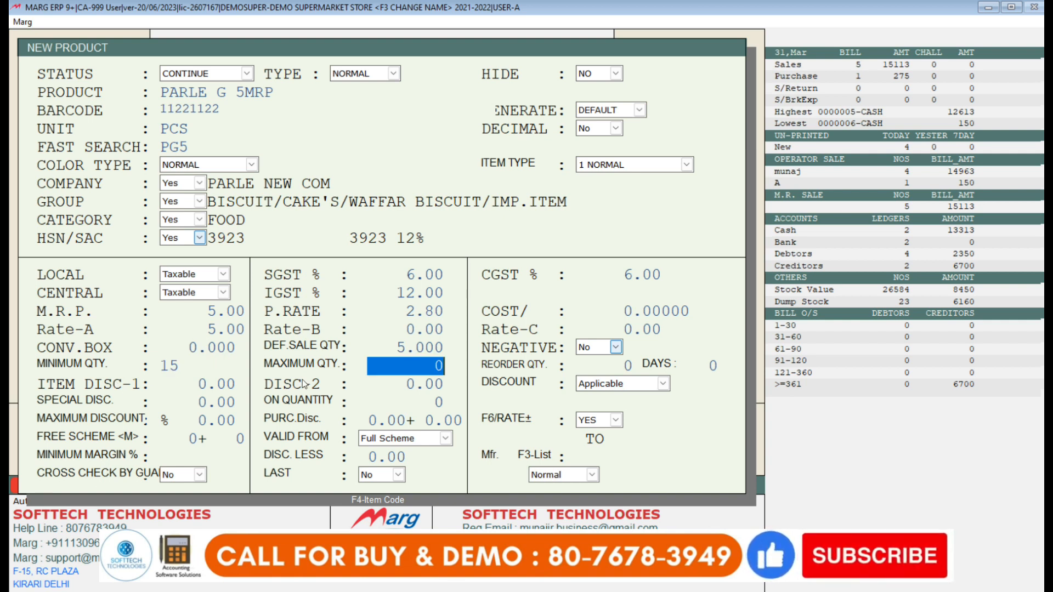
pyautogui.write('25')
pyautogui.press('Return')
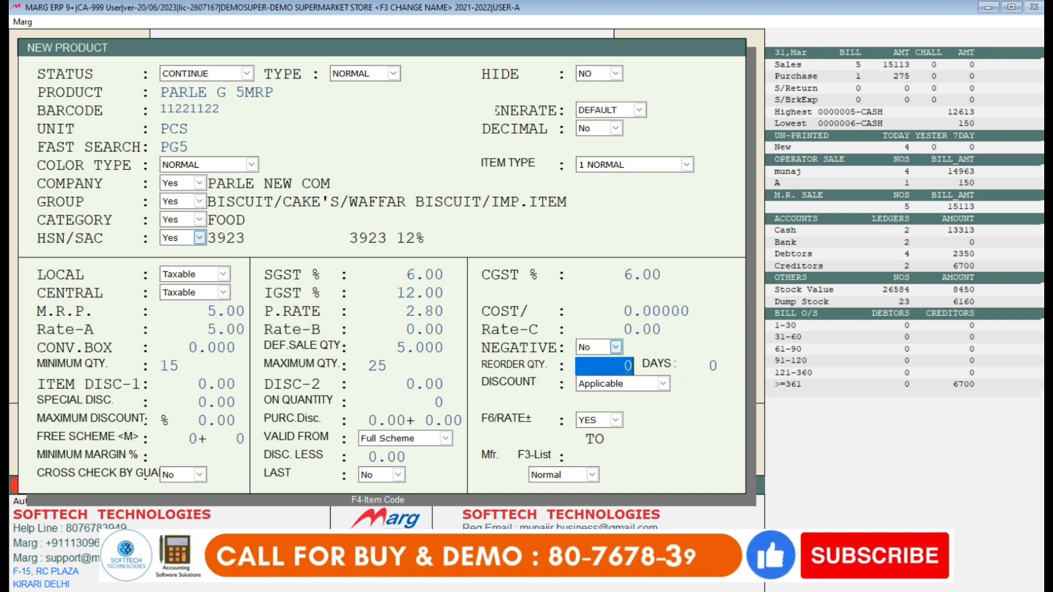
# Set the reorder quantity to 80 and the reorder days to 7.
pyautogui.write('8')
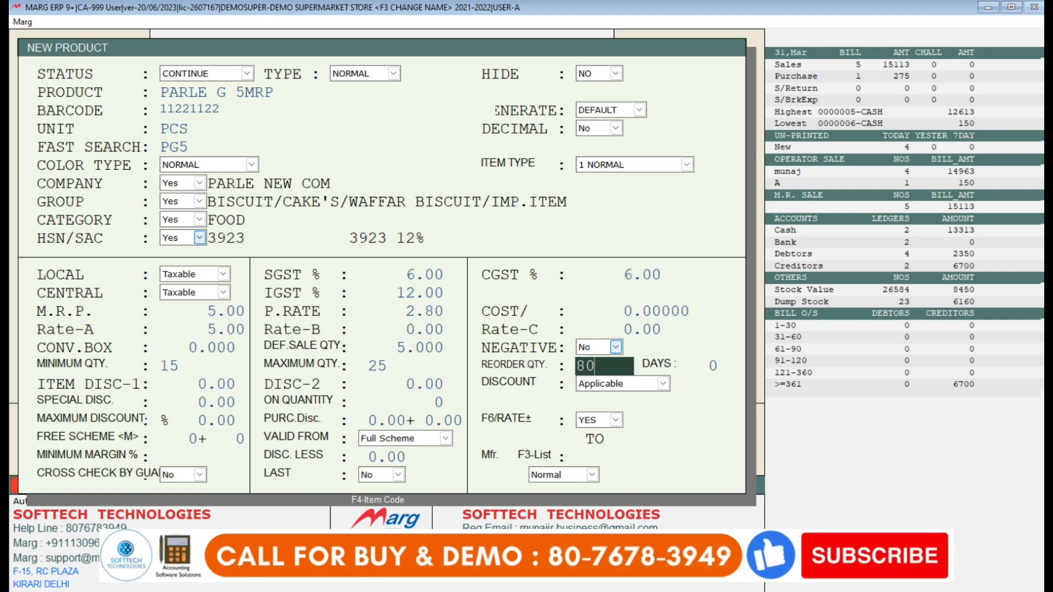
pyautogui.press('Return')
pyautogui.write('7')
pyautogui.press('Return')
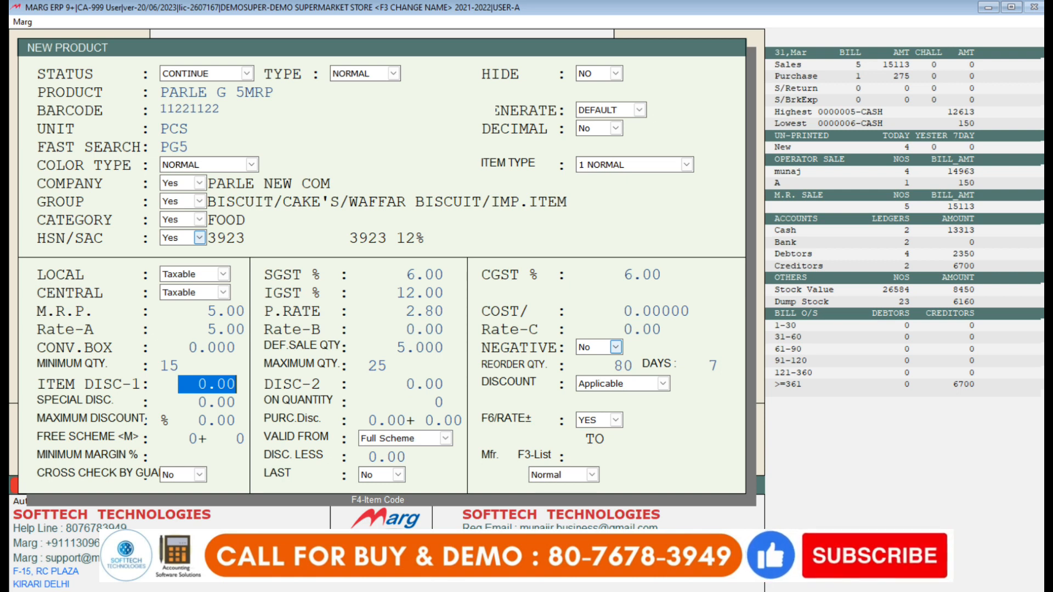
# Reset both the reorder quantity and the reorder days to 0.
pyautogui.press('Up')
pyautogui.press('Up')
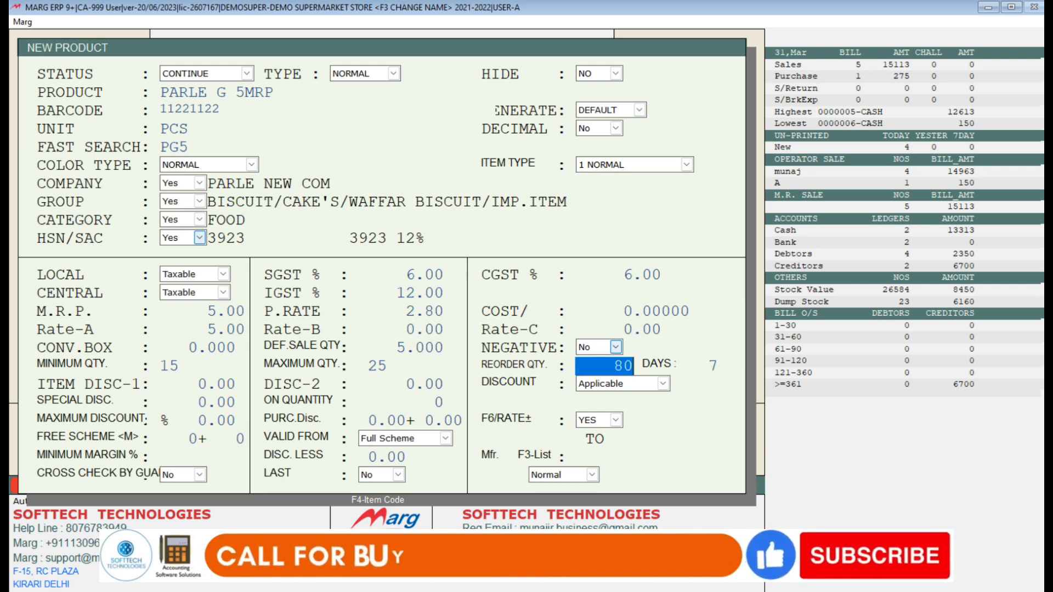
pyautogui.write('0')
pyautogui.press('Return')
pyautogui.write('0')
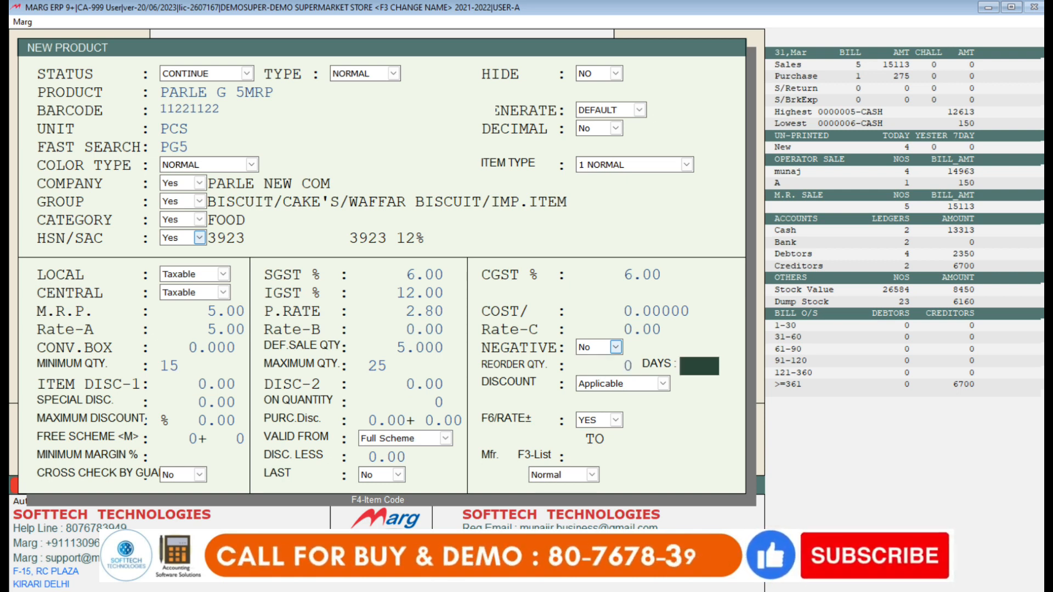
pyautogui.press('Return')
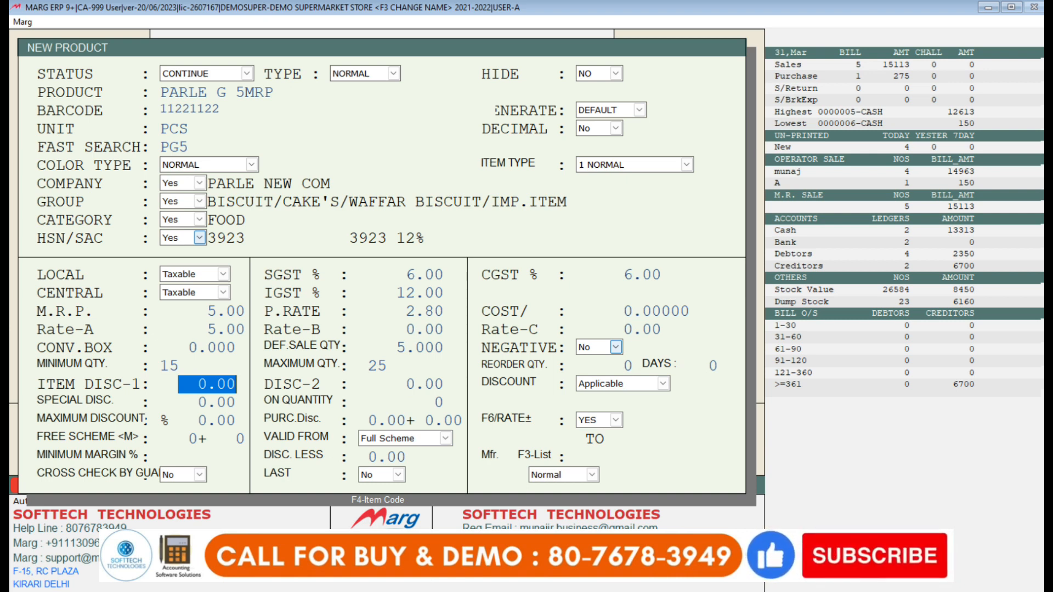
# Set Item Disc-1 to 8.00 for the product.
pyautogui.write('5    .')
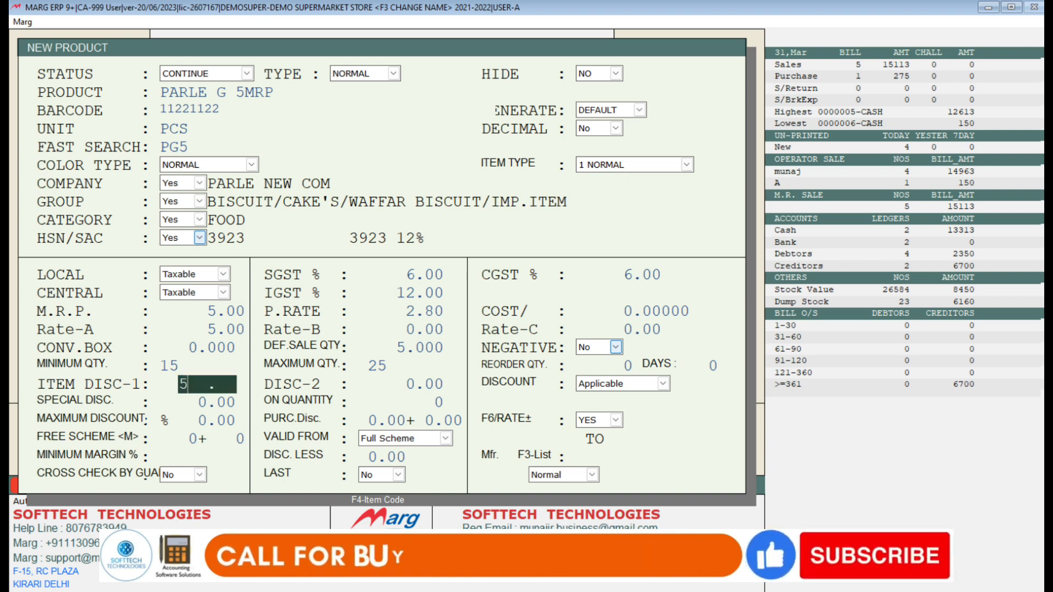
pyautogui.press('BackSpace')
pyautogui.write('8')
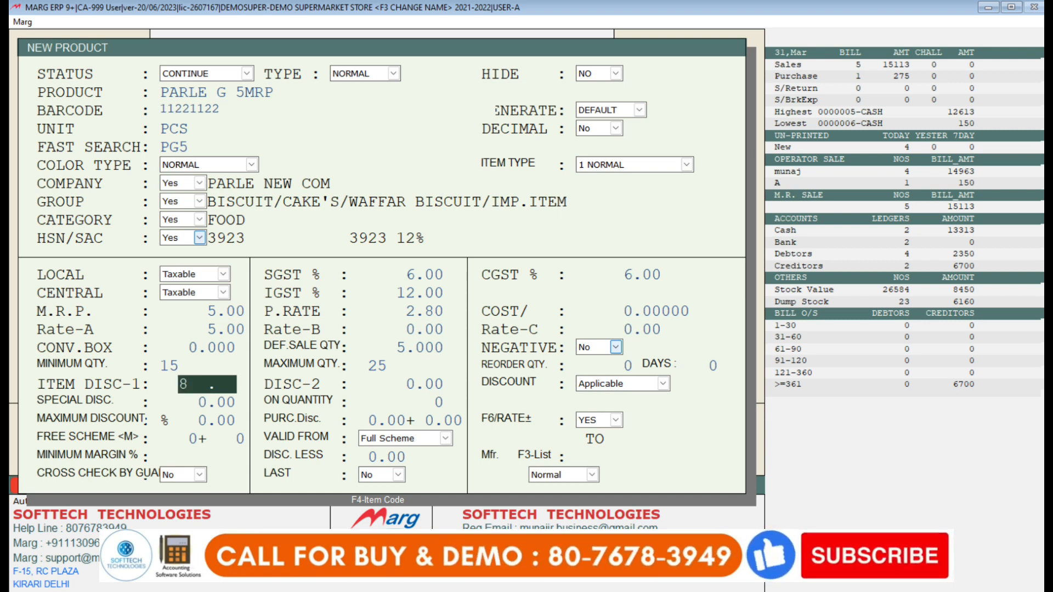
pyautogui.press('Return')
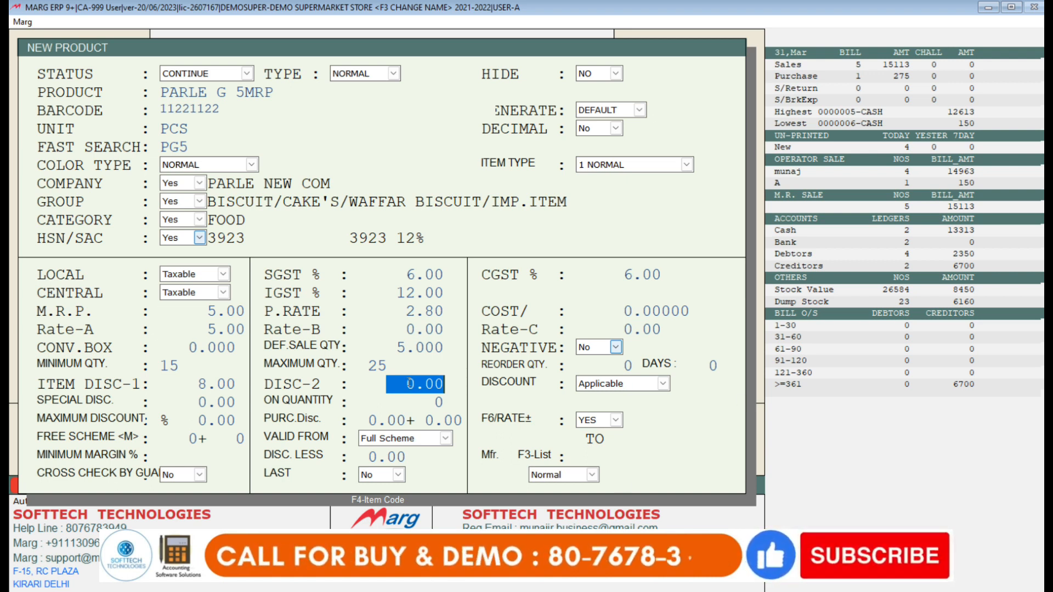
# Leave Disc-2 at 0.00 and keep Discount at Applicable, continuing to the special discount.
pyautogui.press('Up')
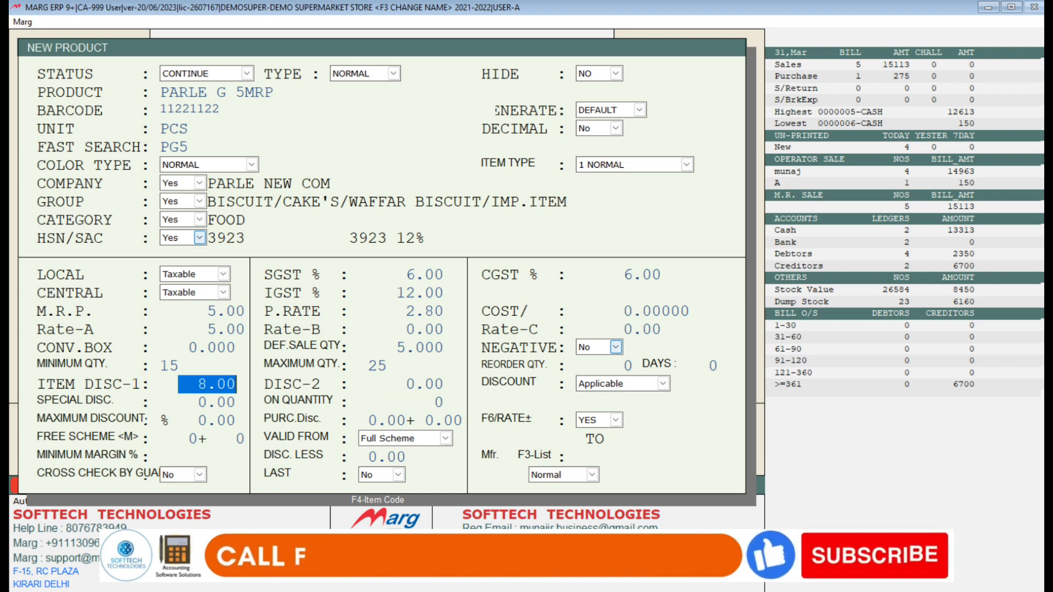
pyautogui.press('Down')
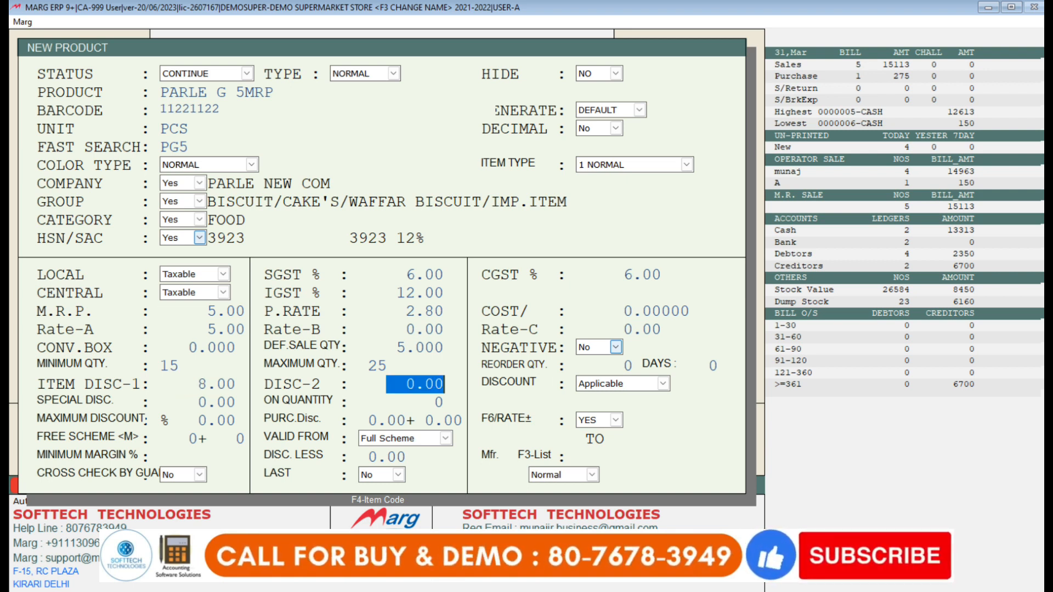
pyautogui.press('Return')
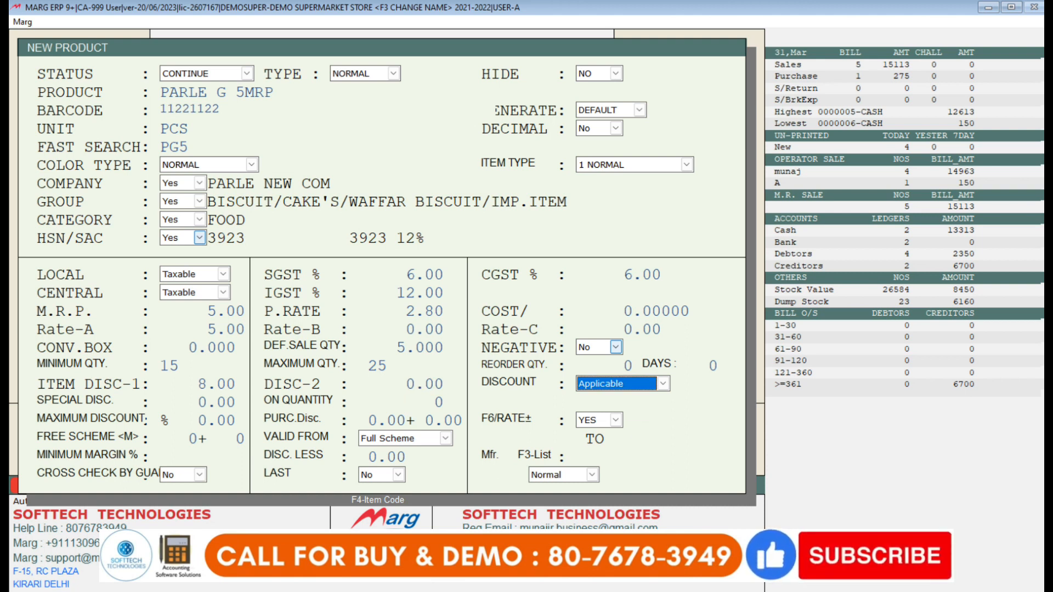
pyautogui.hotkey('alt', 'Down')
pyautogui.press('Return')
pyautogui.press('Return')
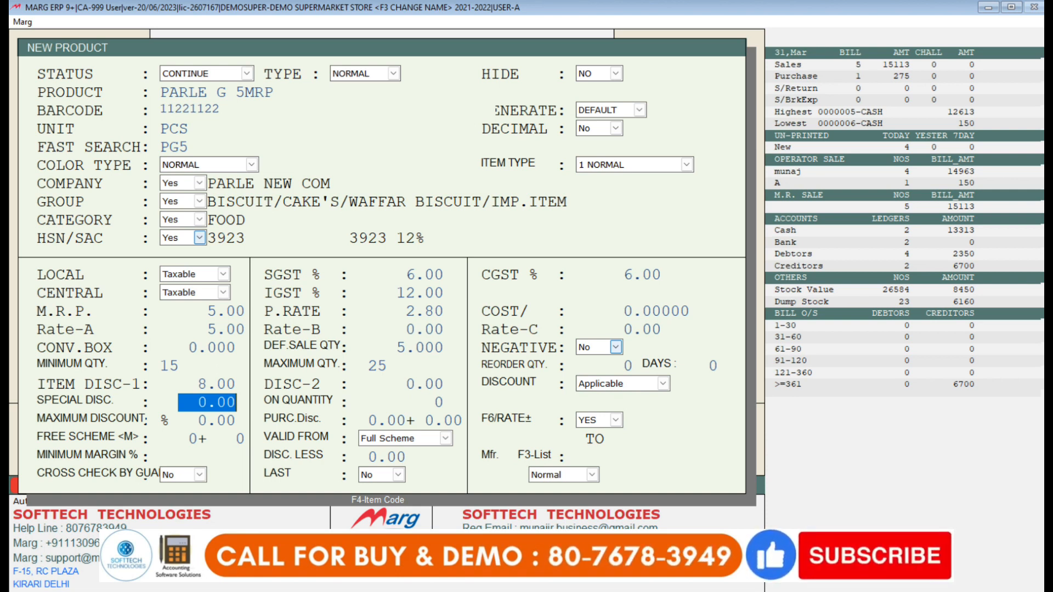
# Set a special discount of 12.00 that applies on a quantity of 90.
pyautogui.write('12 .')
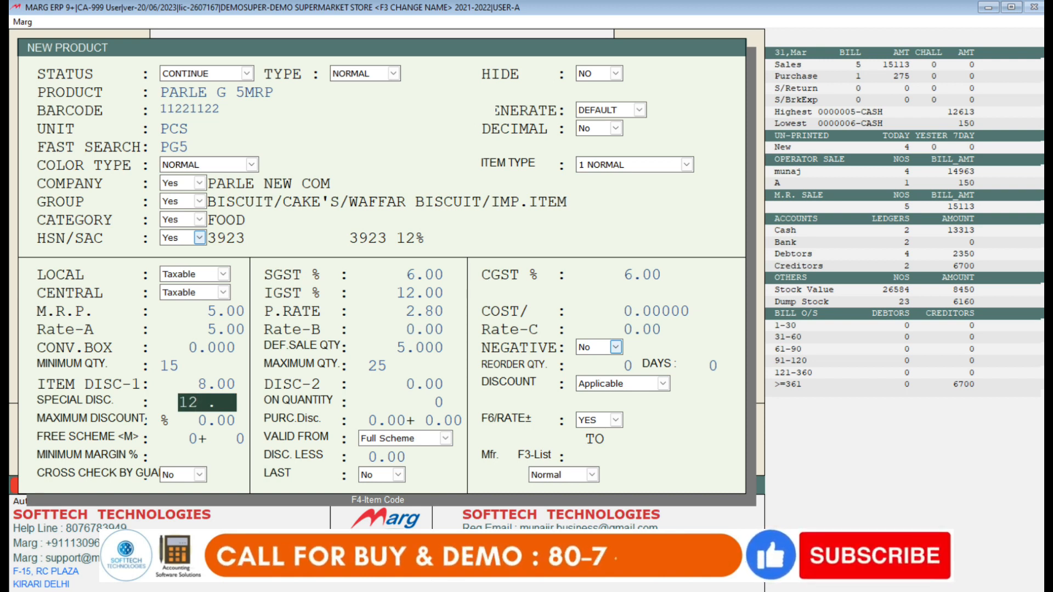
pyautogui.press('Return')
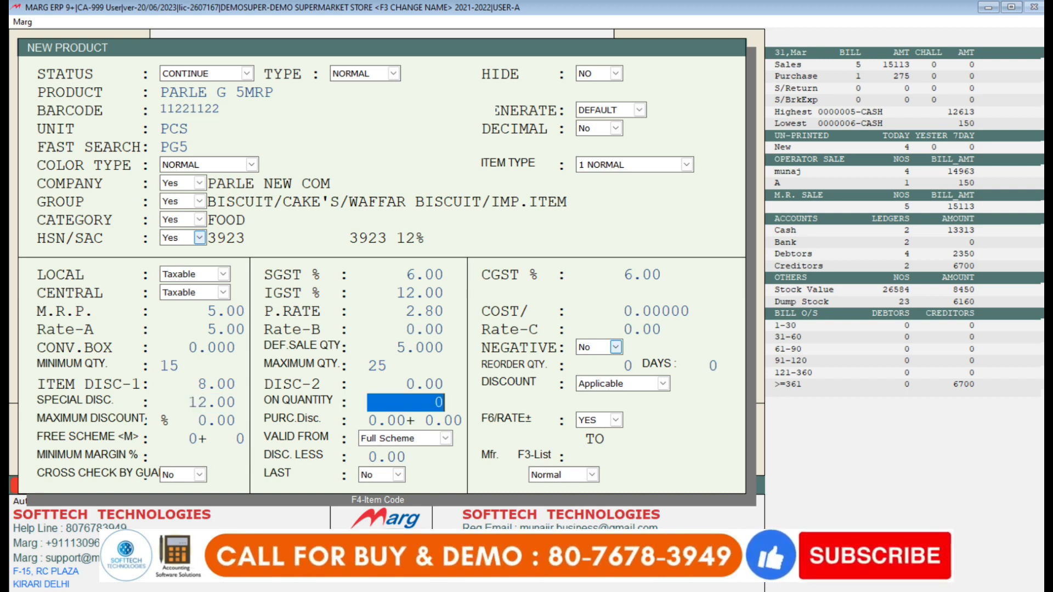
pyautogui.press('Up')
pyautogui.press('Return')
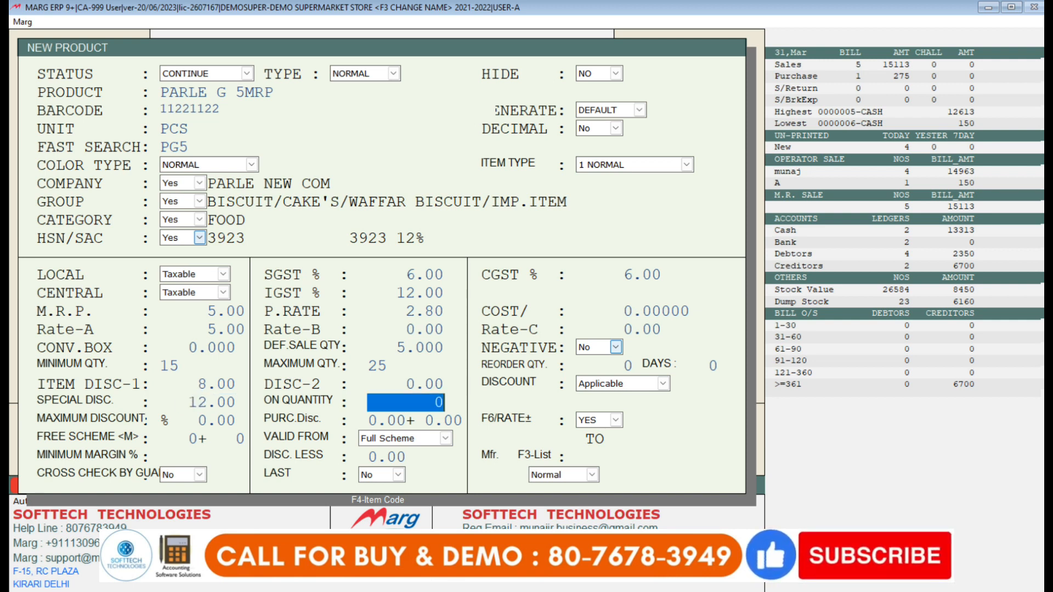
pyautogui.write('90')
pyautogui.press('Return')
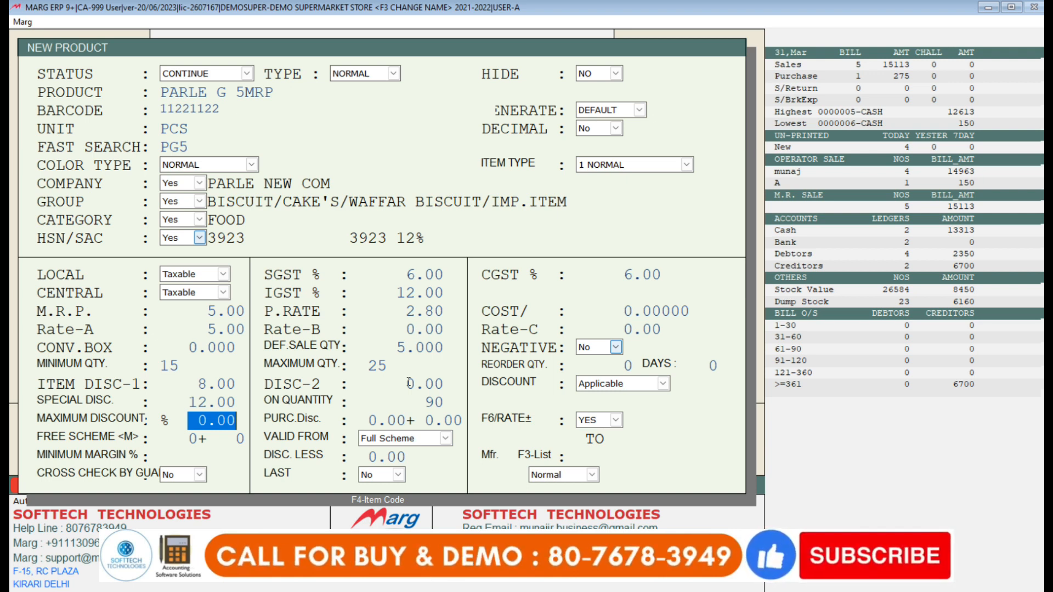
# Set the product's maximum discount to 15 percent.
pyautogui.write('15')
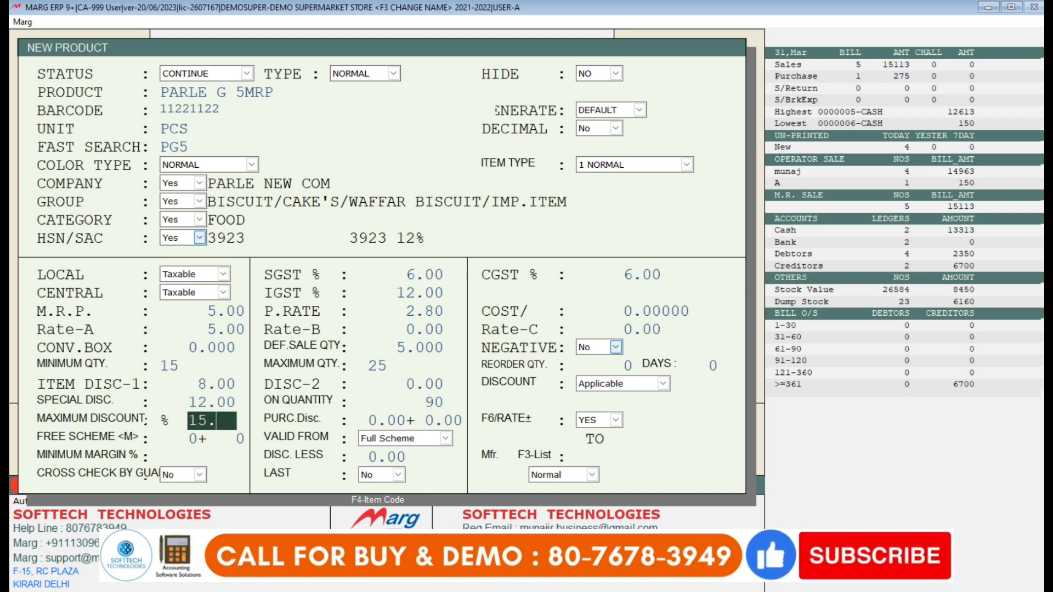
pyautogui.press('Return')
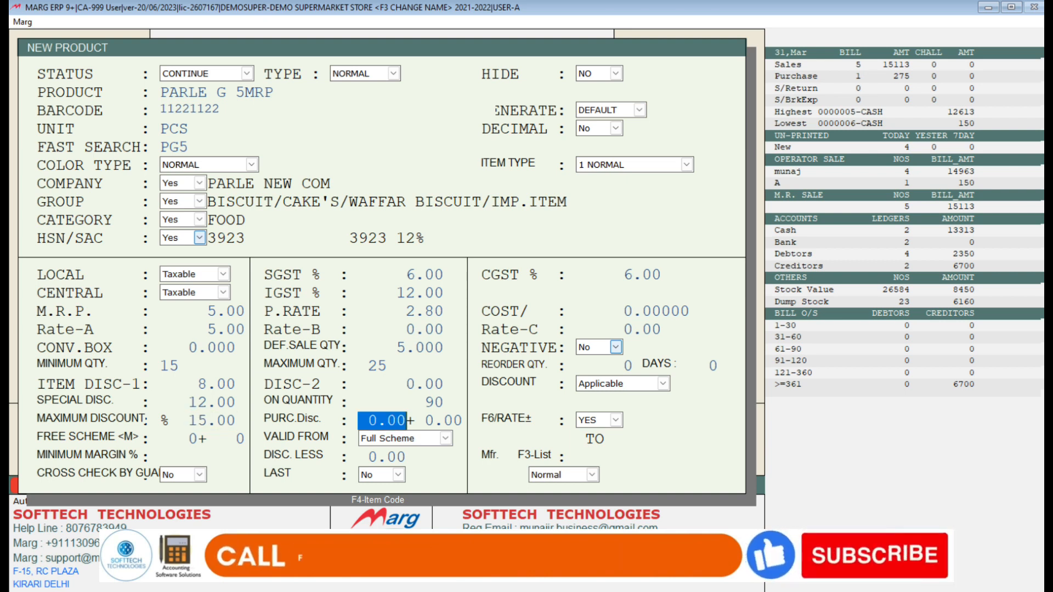
pyautogui.press('Up')
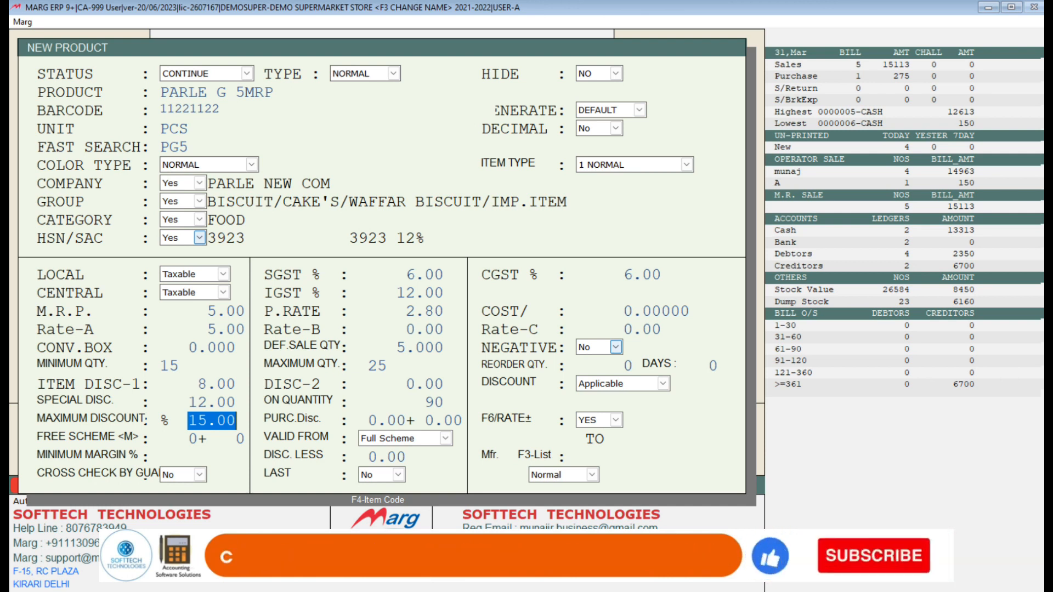
# Set the purchase discount to 15.00 + 0.00 and keep F6/Rate± at YES.
pyautogui.press('Return')
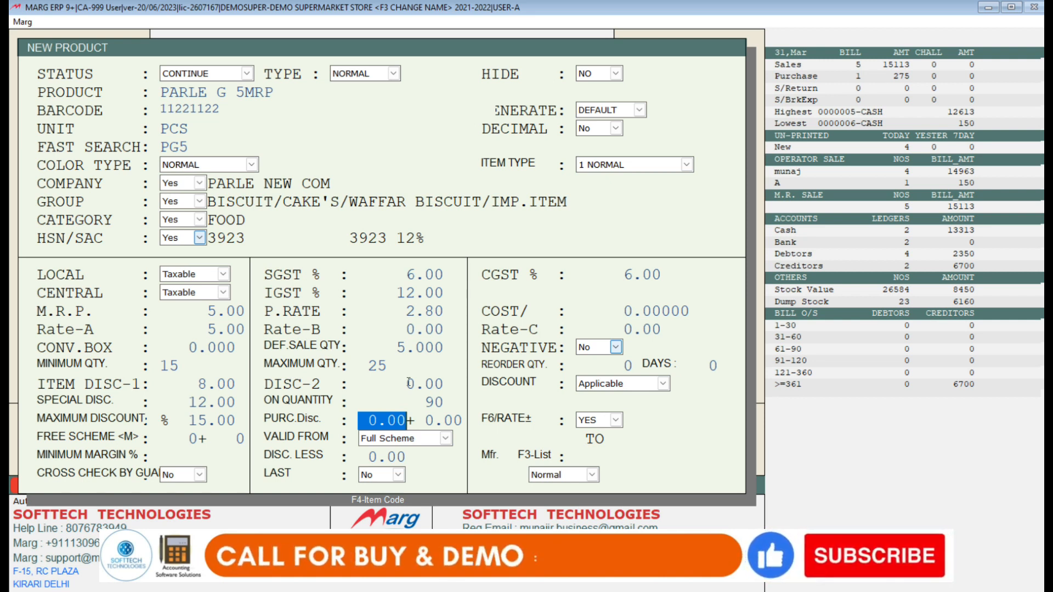
pyautogui.write('15.')
pyautogui.press('Return')
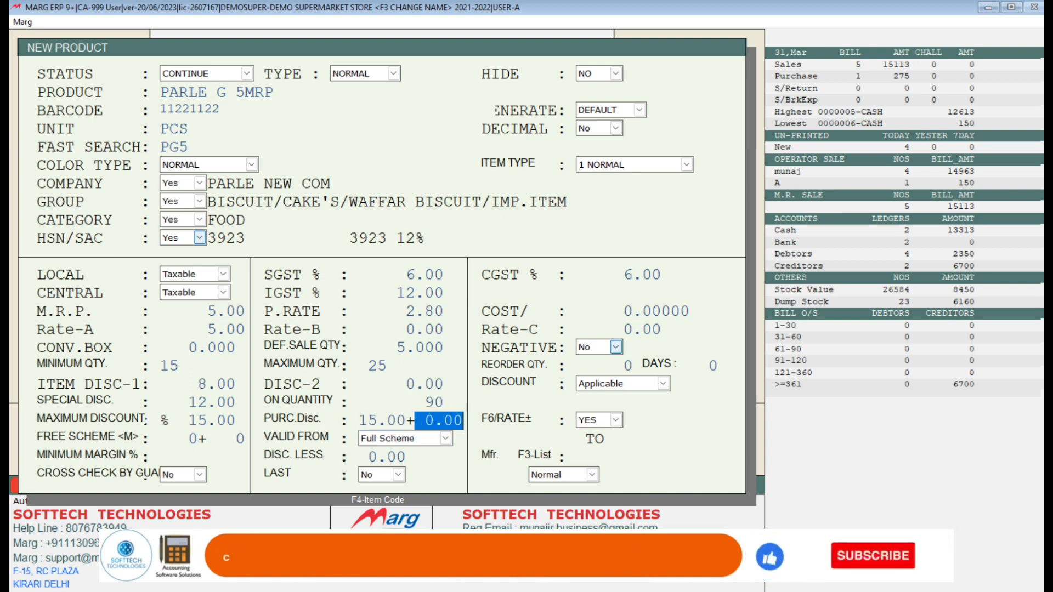
pyautogui.press('Return')
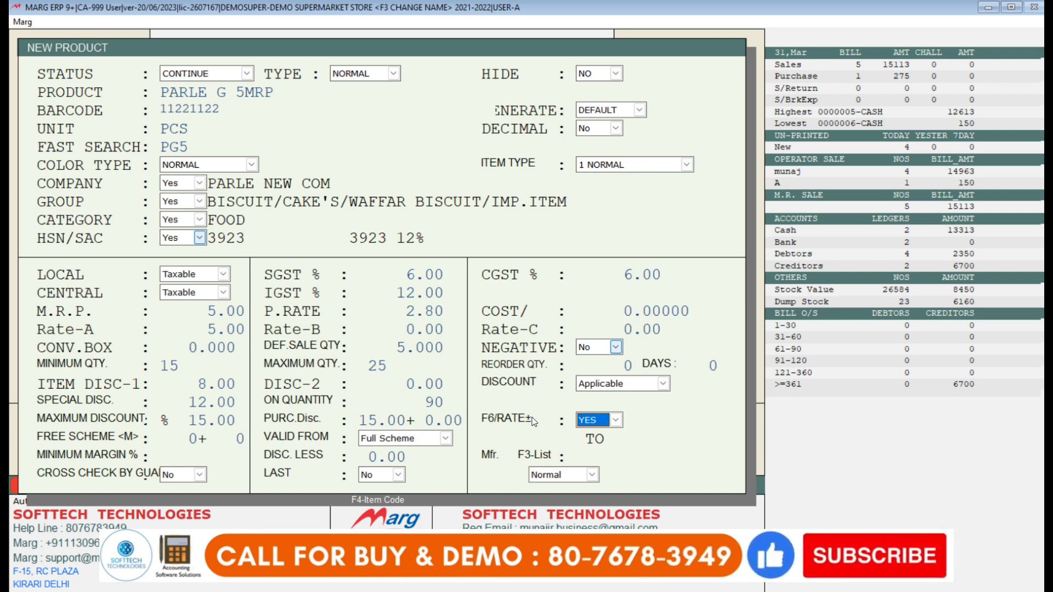
pyautogui.click(588, 423)
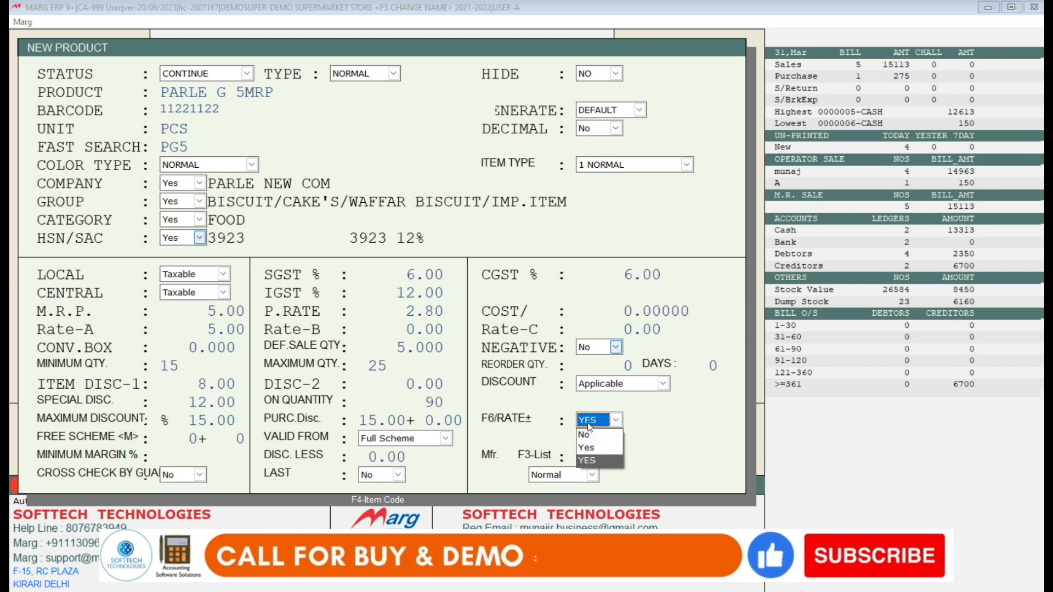
pyautogui.click(587, 422)
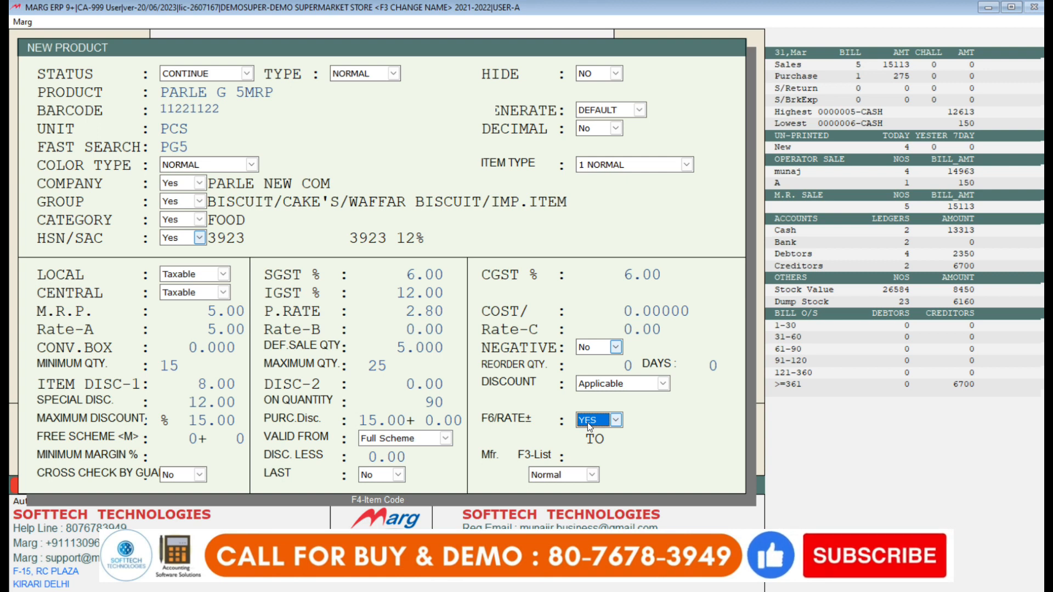
pyautogui.press('Return')
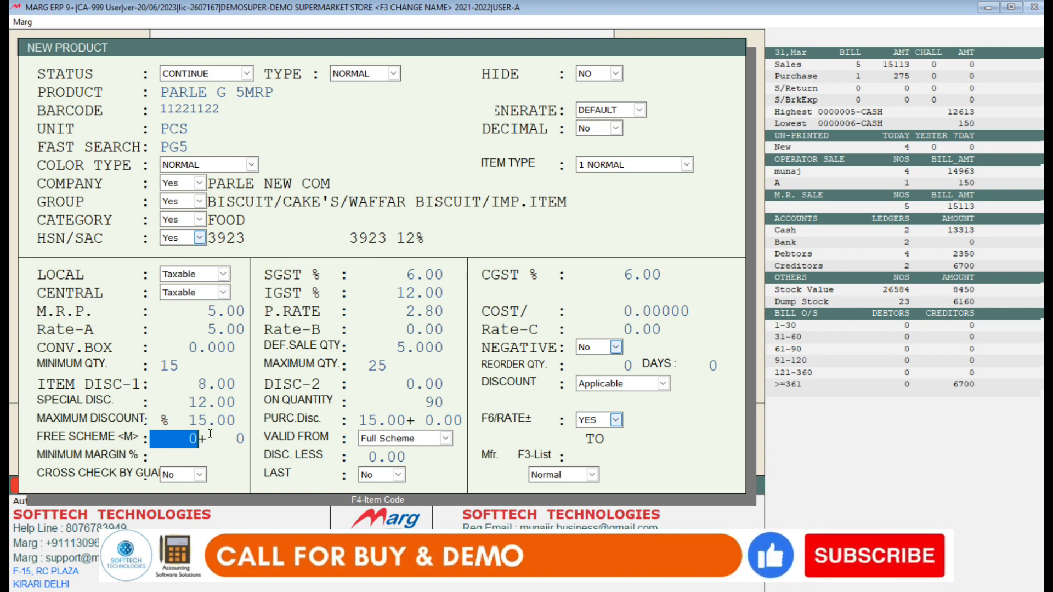
# Set the free scheme to 20 + 1, keeping its validity type at Full Scheme.
pyautogui.write('20')
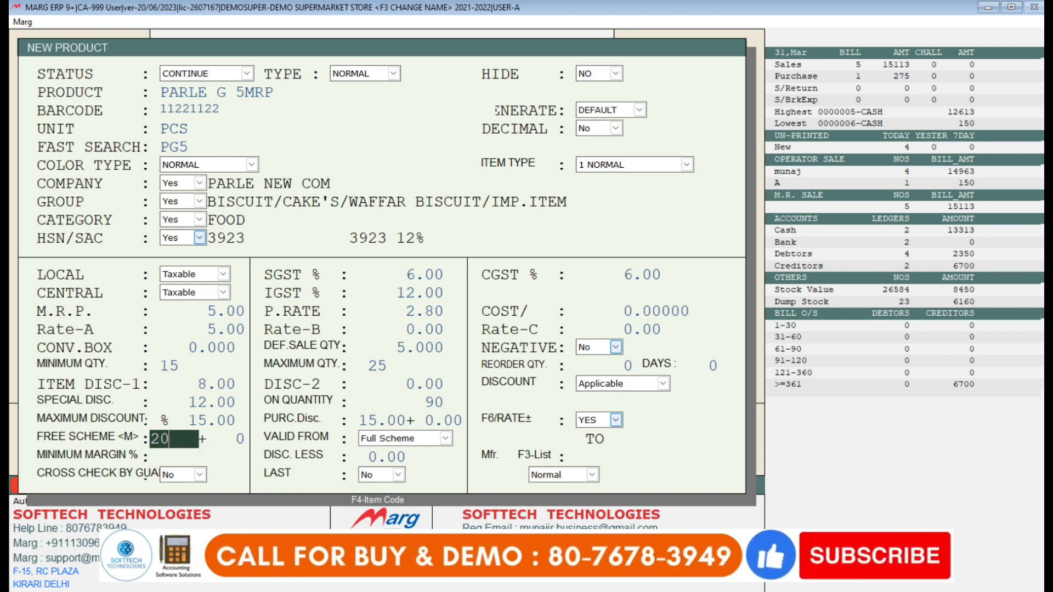
pyautogui.press('Return')
pyautogui.write('1')
pyautogui.press('Return')
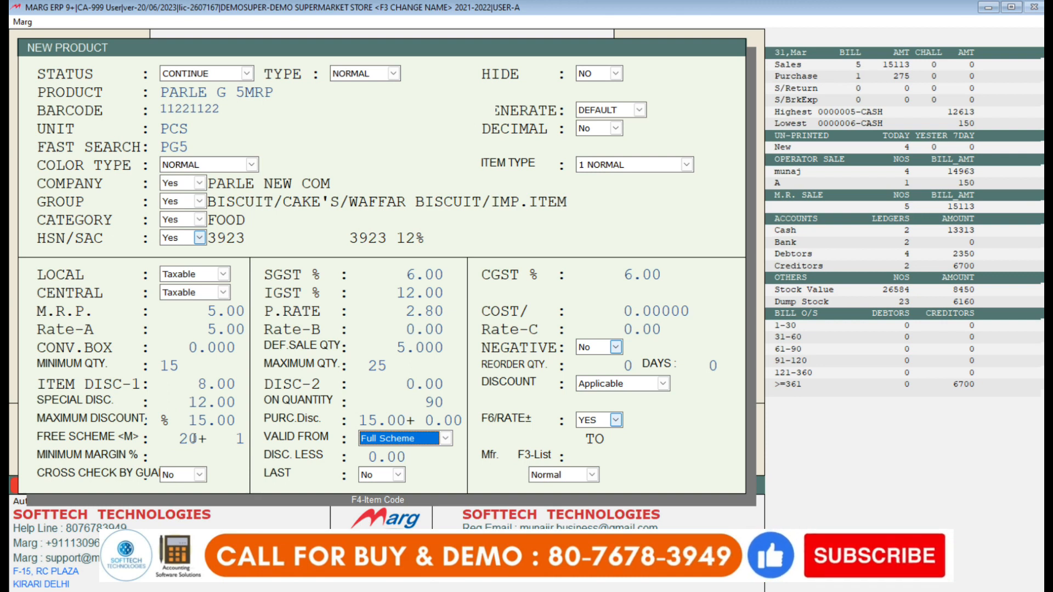
pyautogui.press('Return')
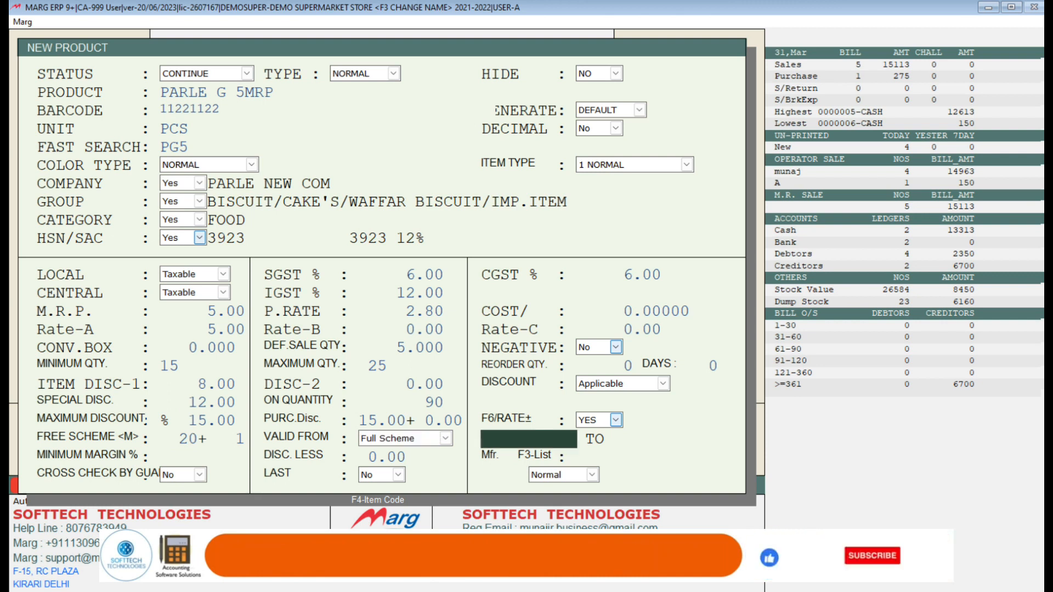
# Set the scheme's validity period from 01/11/2023 to 30/11/2023.
pyautogui.write('01-')
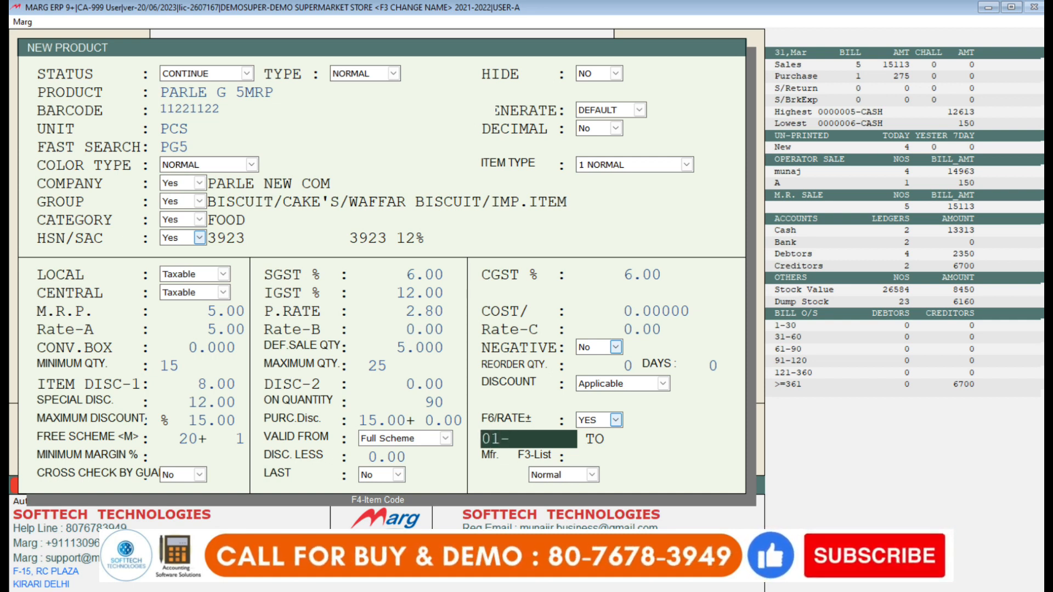
pyautogui.write('11-')
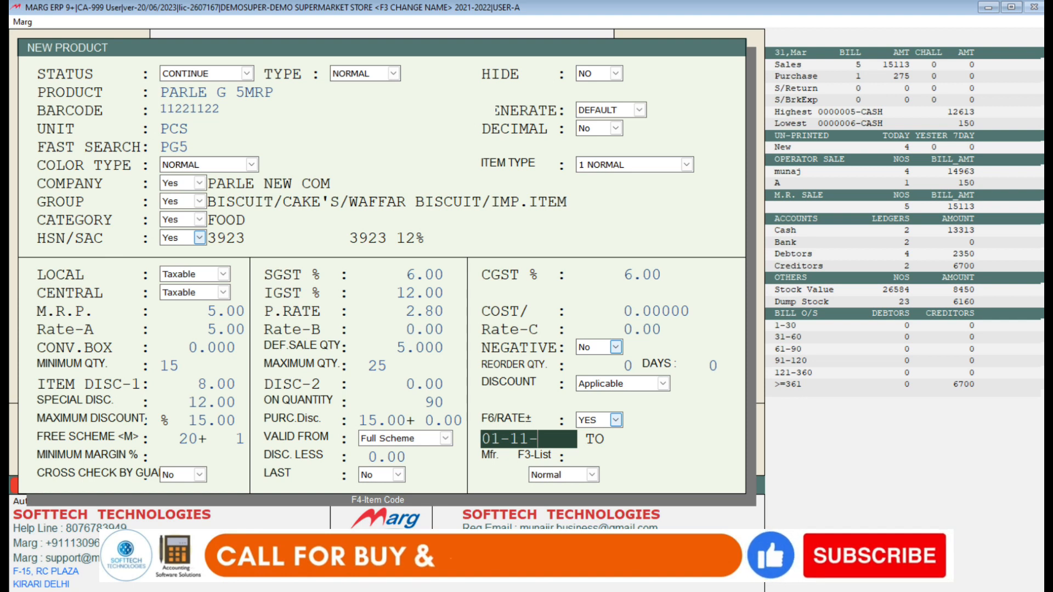
pyautogui.write('2023')
pyautogui.press('Return')
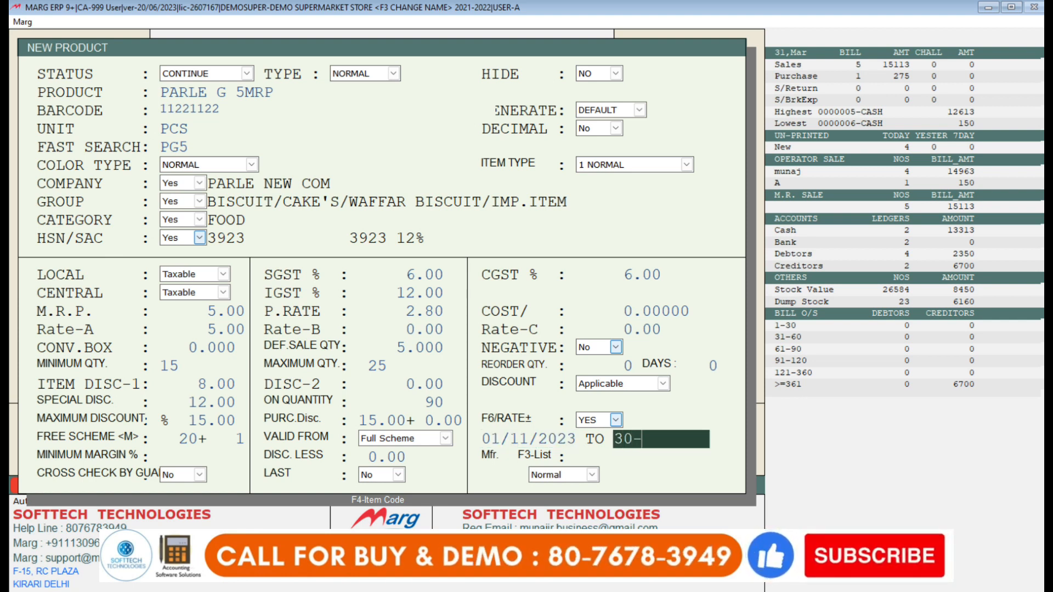
pyautogui.write('30-11')
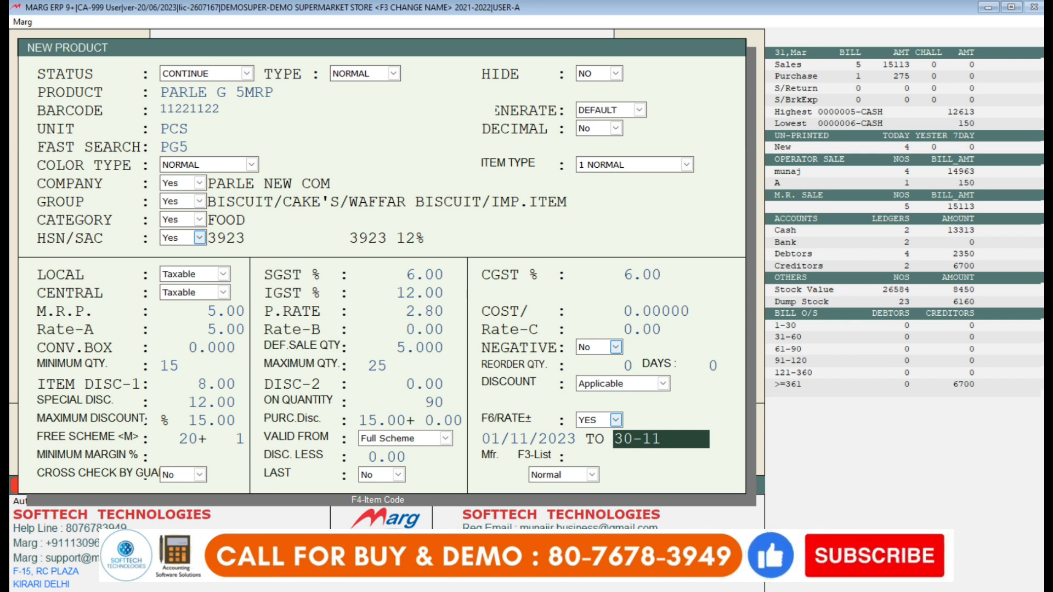
pyautogui.write('-30')
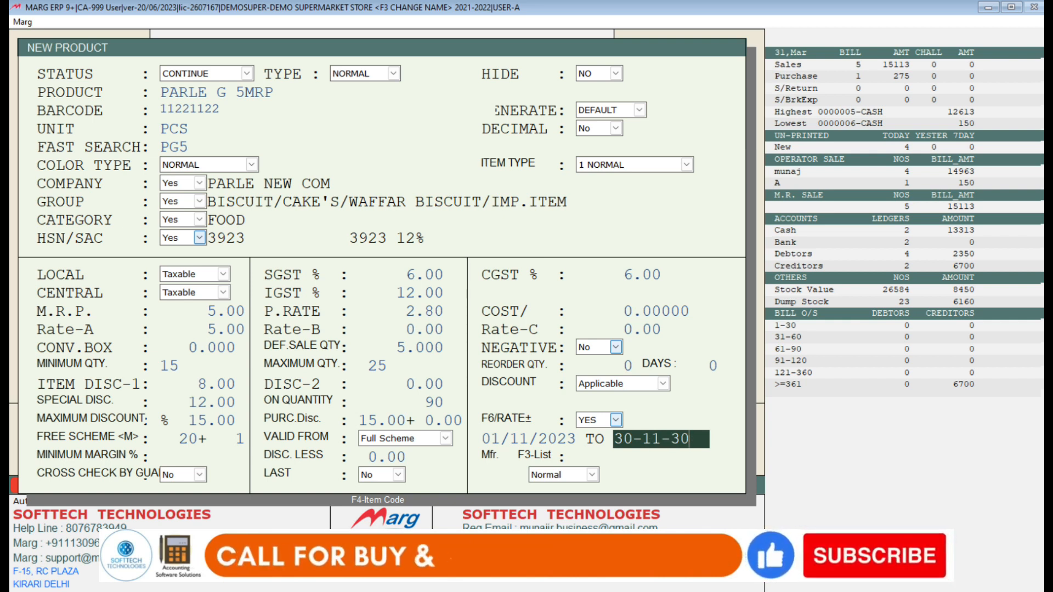
pyautogui.press('BackSpace')
pyautogui.press('BackSpace')
pyautogui.write('2023')
pyautogui.press('Return')
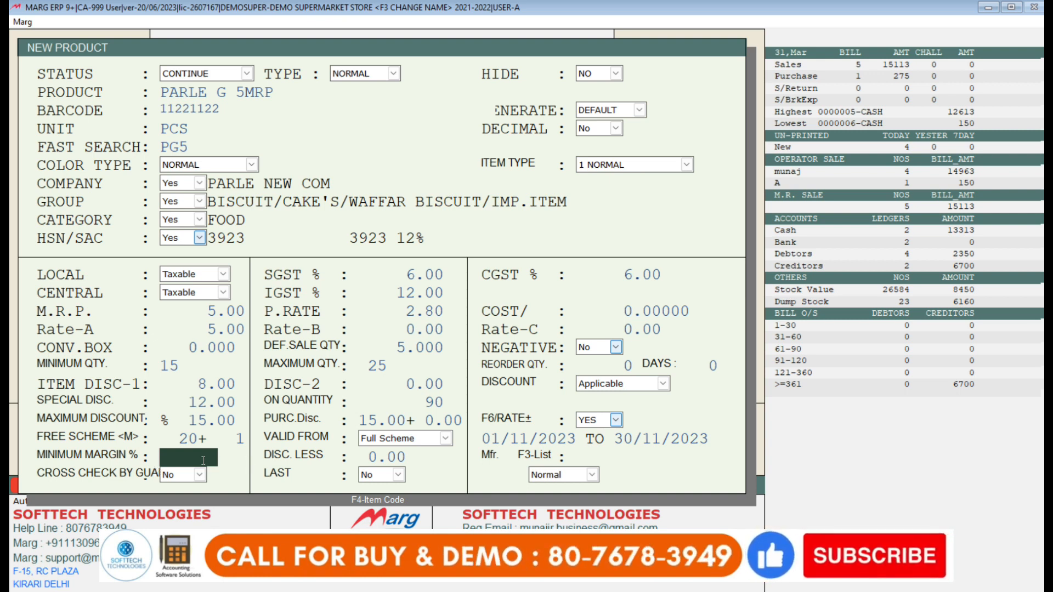
# Set the product's minimum margin to 14 percent.
pyautogui.write('15')
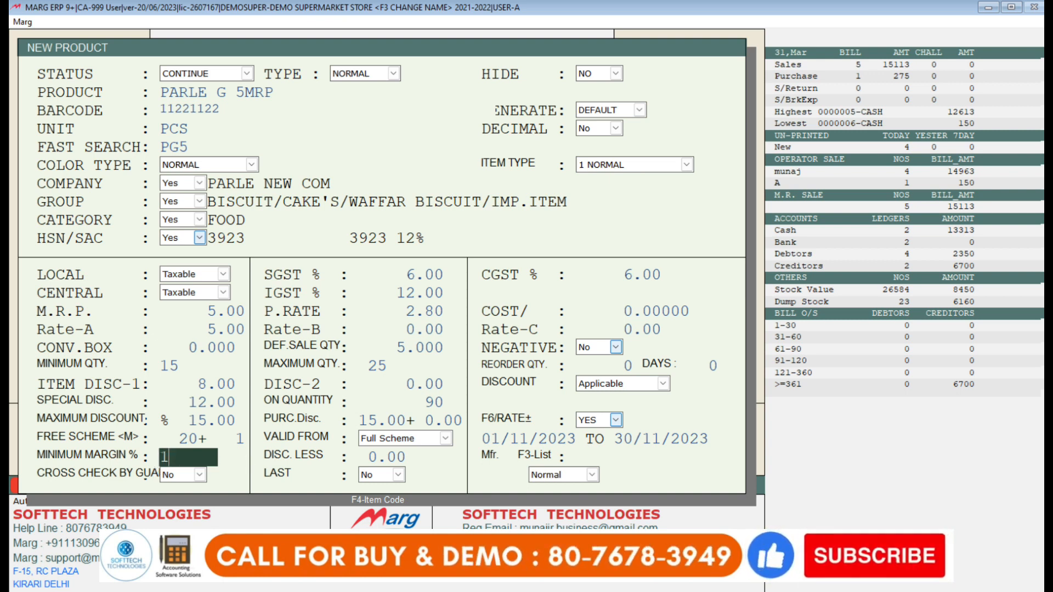
pyautogui.press('Return')
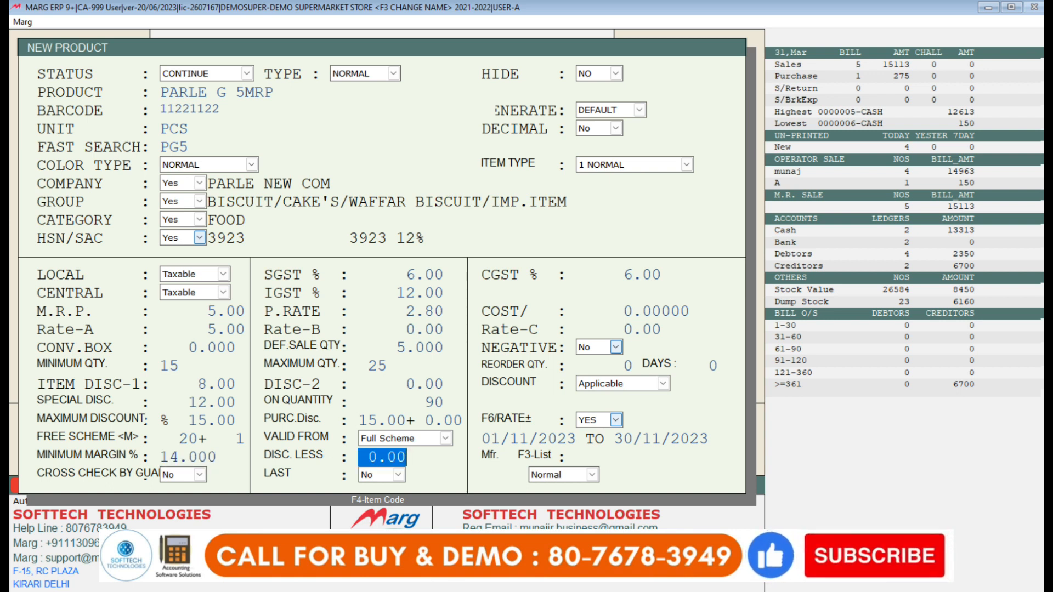
pyautogui.press('Up')
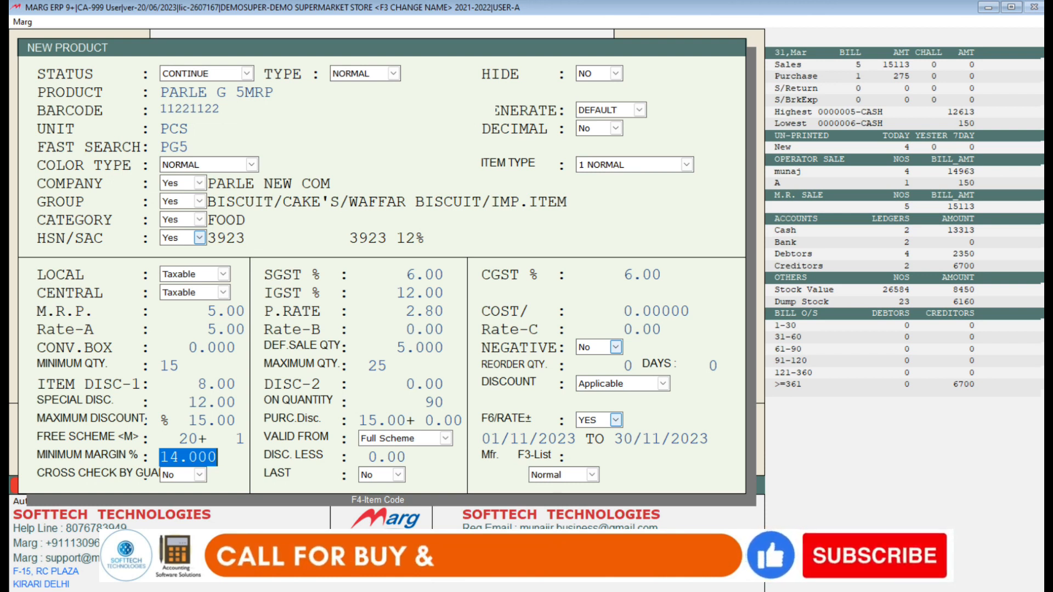
pyautogui.press('Return')
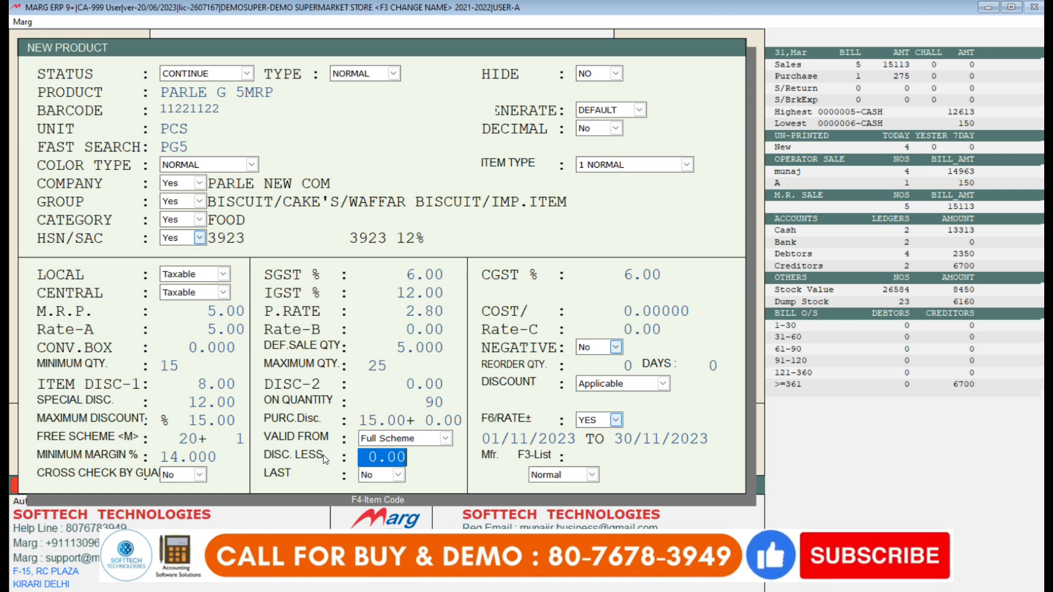
# Leave Disc. Less at 0.00 and enter PARLE as the manufacturer.
pyautogui.write('1')
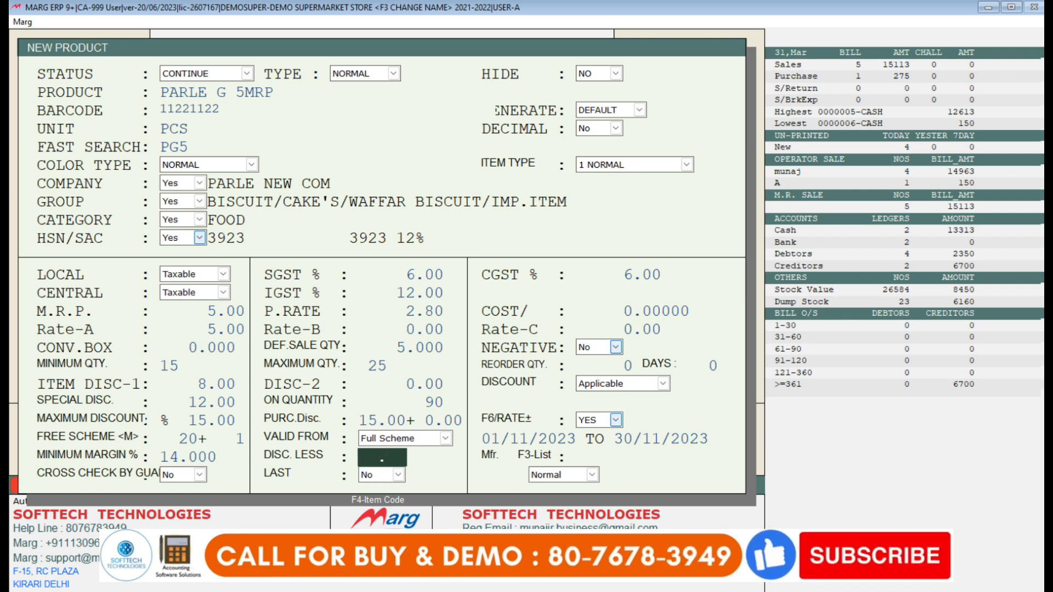
pyautogui.press('Return')
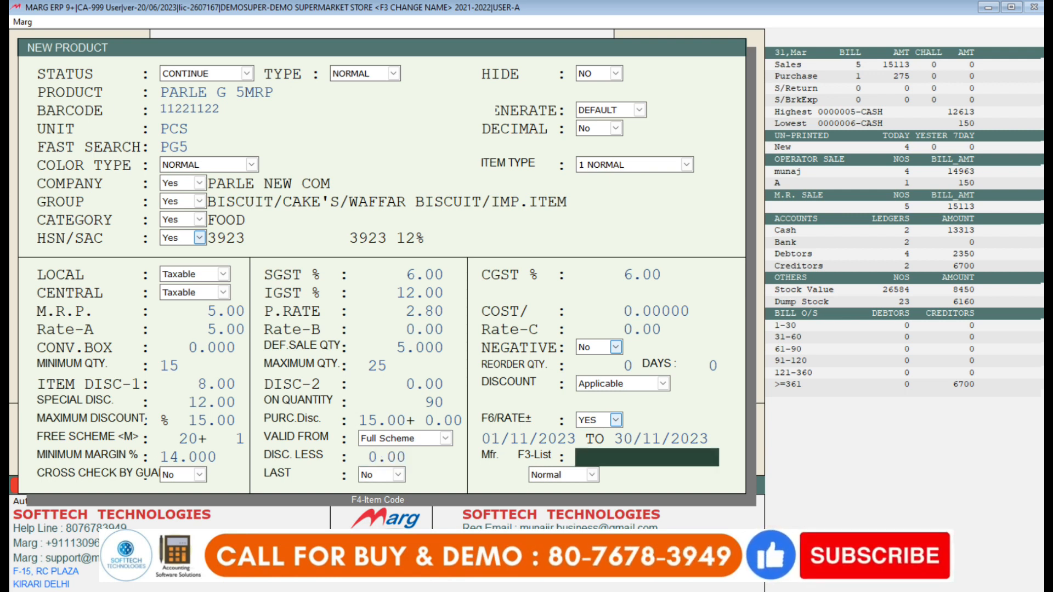
pyautogui.write('PAR')
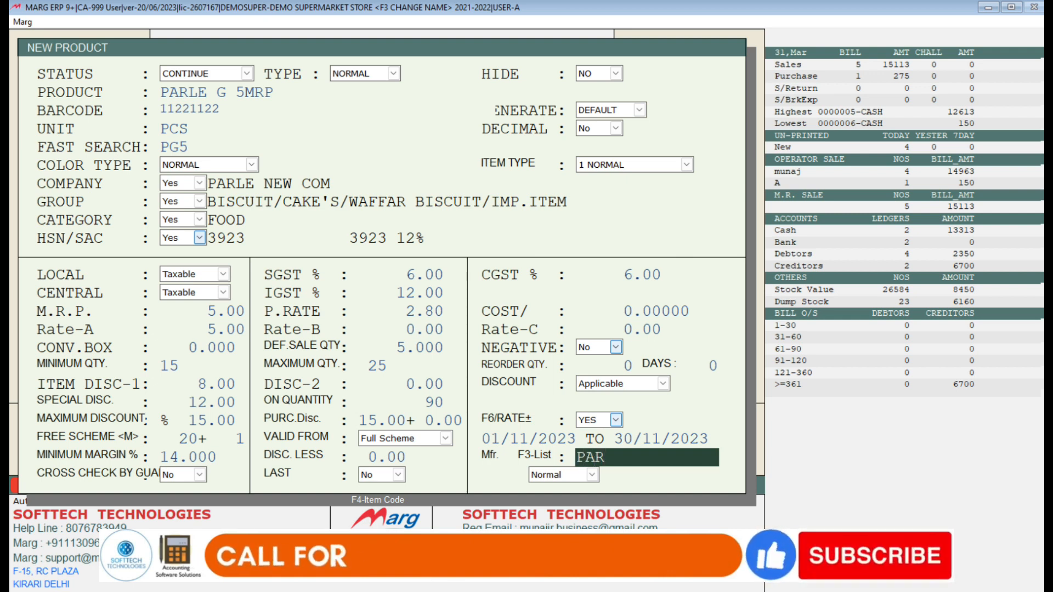
pyautogui.write('LE')
pyautogui.press('Return')
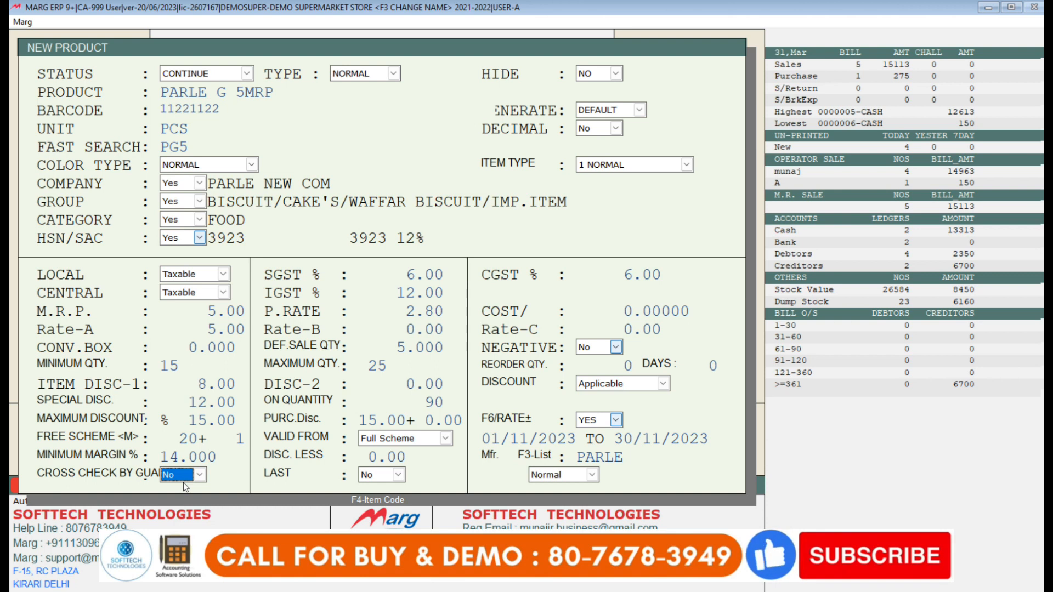
# Keep the guard cross-check and Last at No and the final option at Normal, save the product, and return to the item list.
pyautogui.press('Return')
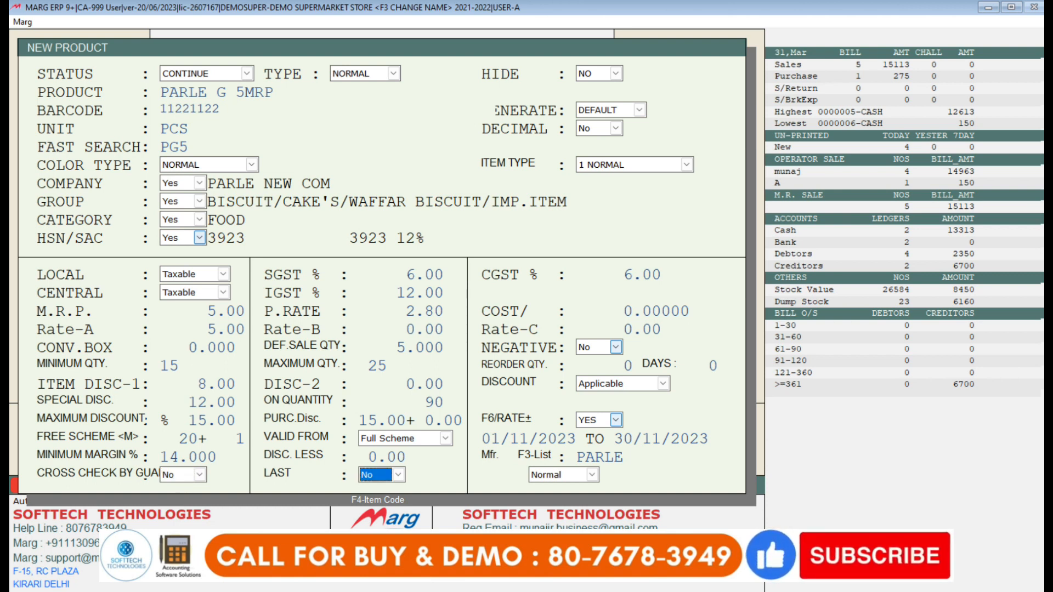
pyautogui.press('Return')
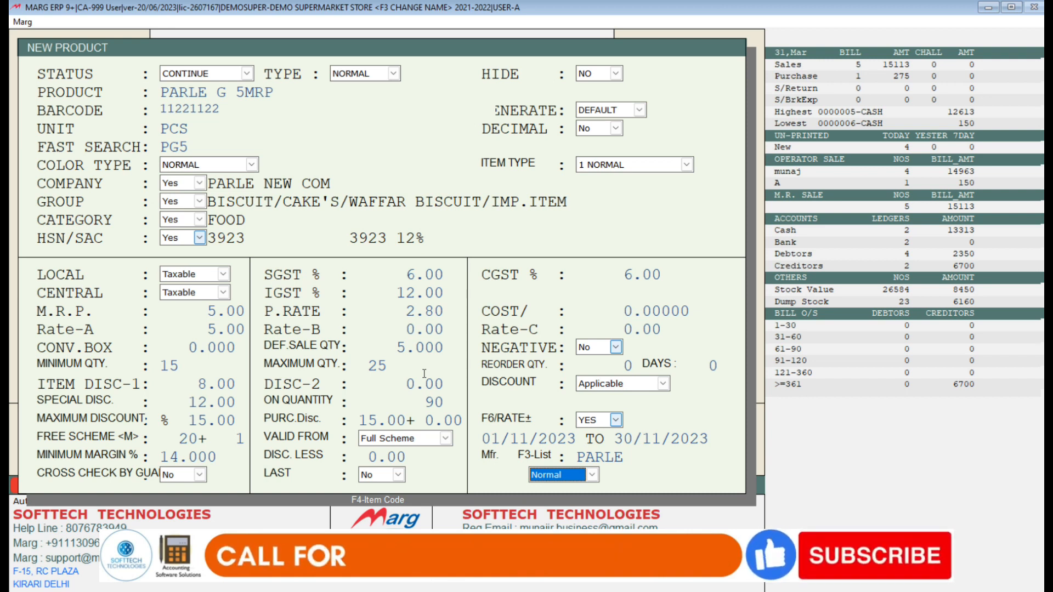
pyautogui.press('Return')
pyautogui.press('Return')
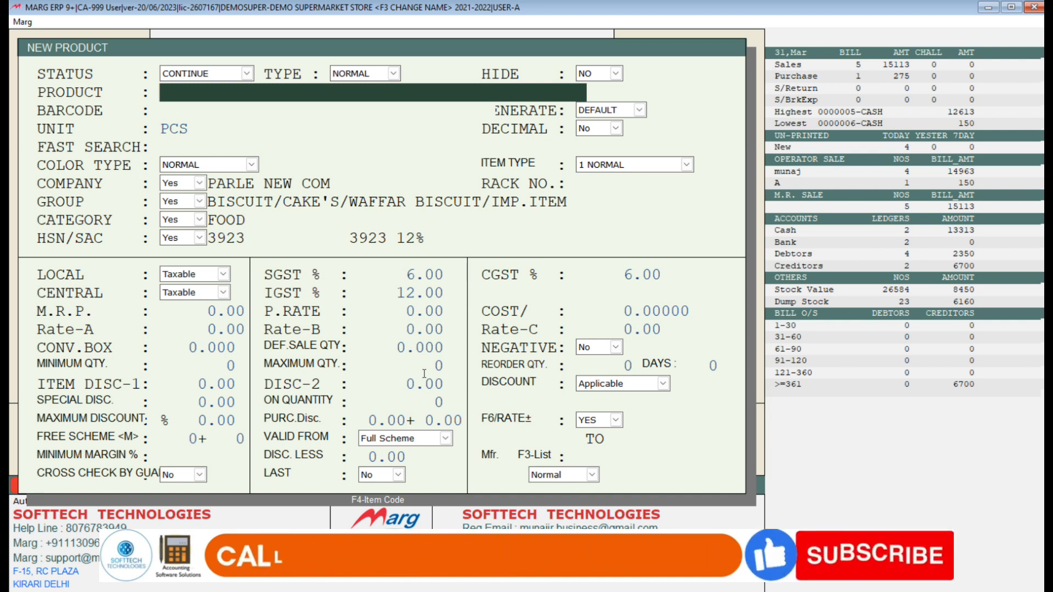
pyautogui.press('Escape')
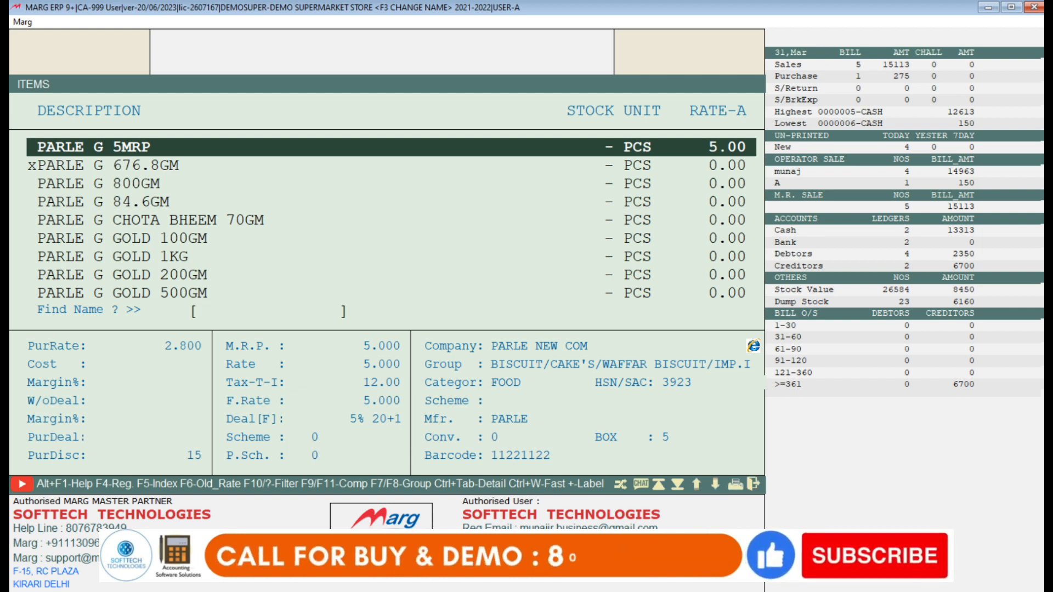
# Rename the PARLE G 5MRP item as PARLE G 5MRP 15G and save the change.
pyautogui.press('Return')
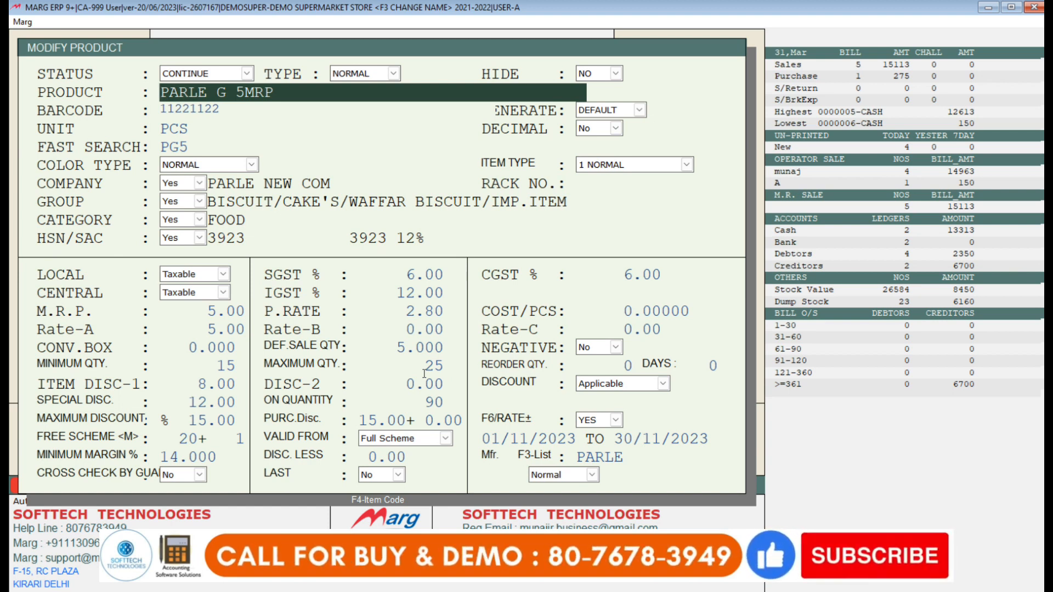
pyautogui.press('Right')
pyautogui.write('15')
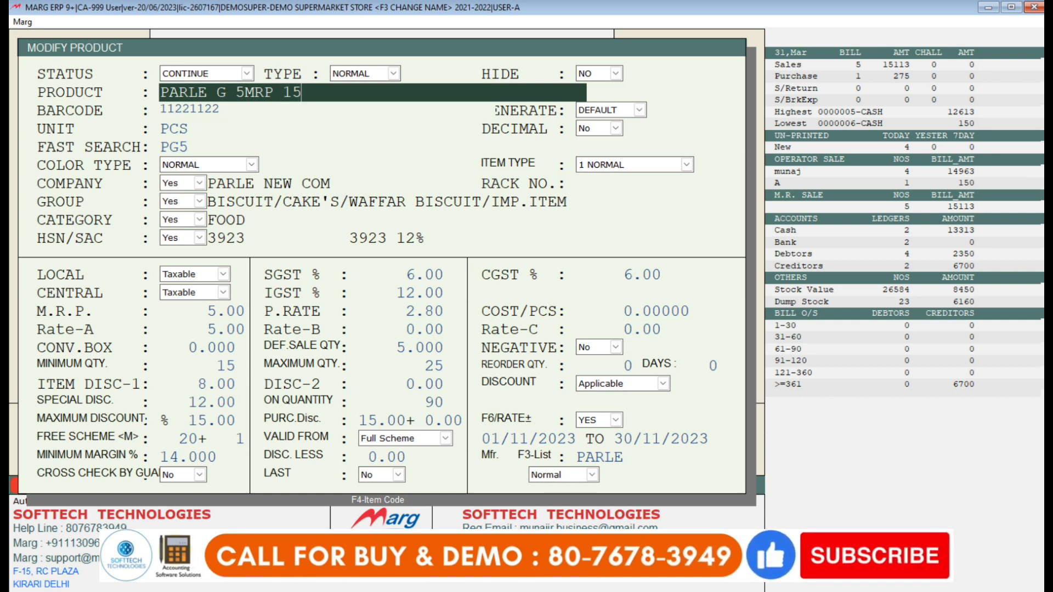
pyautogui.write('G')
pyautogui.press('Return')
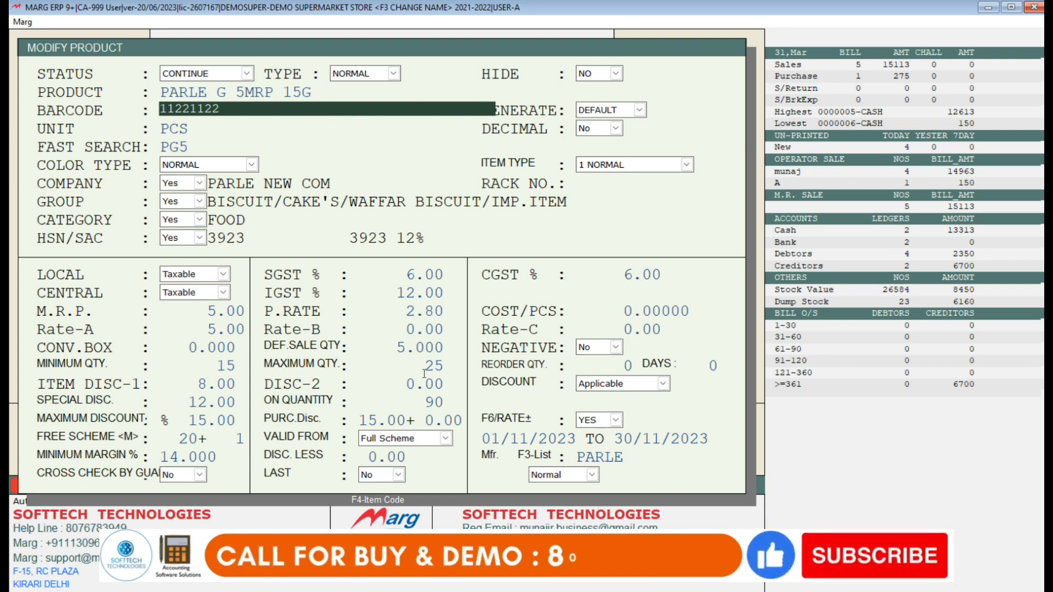
pyautogui.press('Escape')
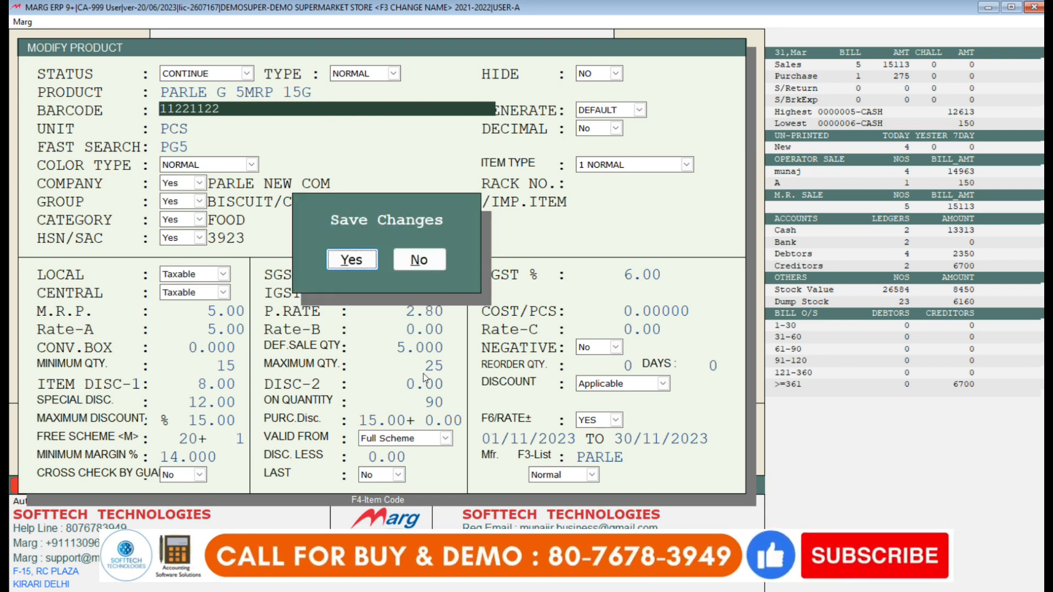
pyautogui.press('Return')
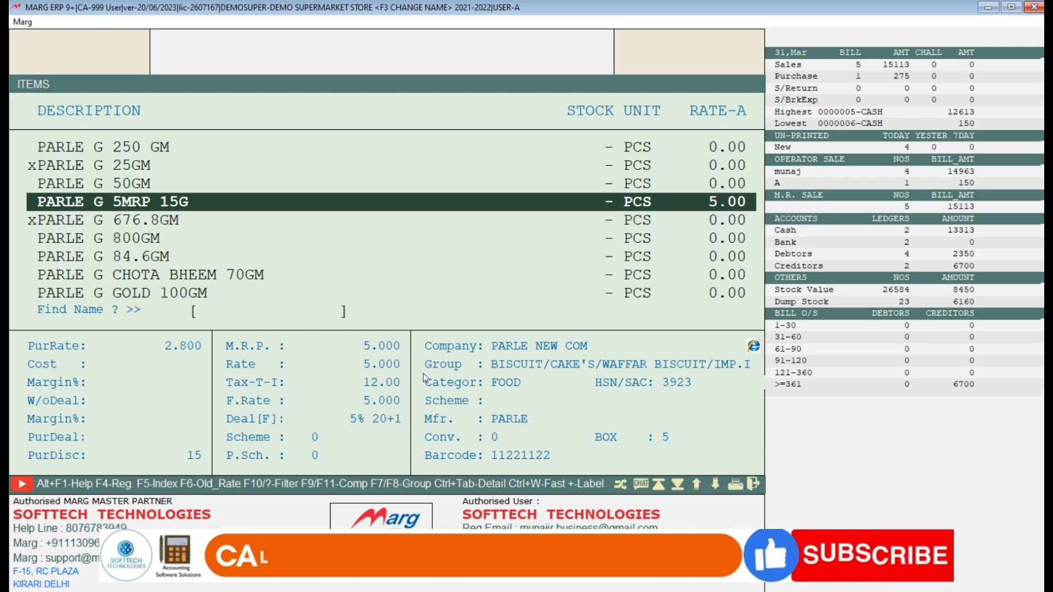
# Delete the PARLE G 50GM item from the item list and close the list.
pyautogui.press('Up')
pyautogui.press('Down')
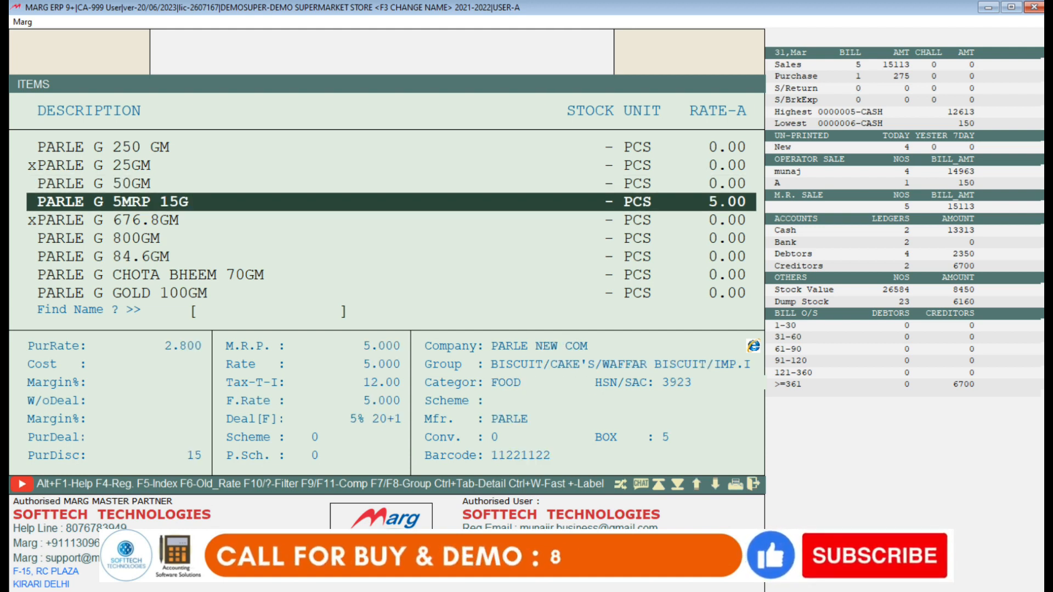
pyautogui.press('Up')
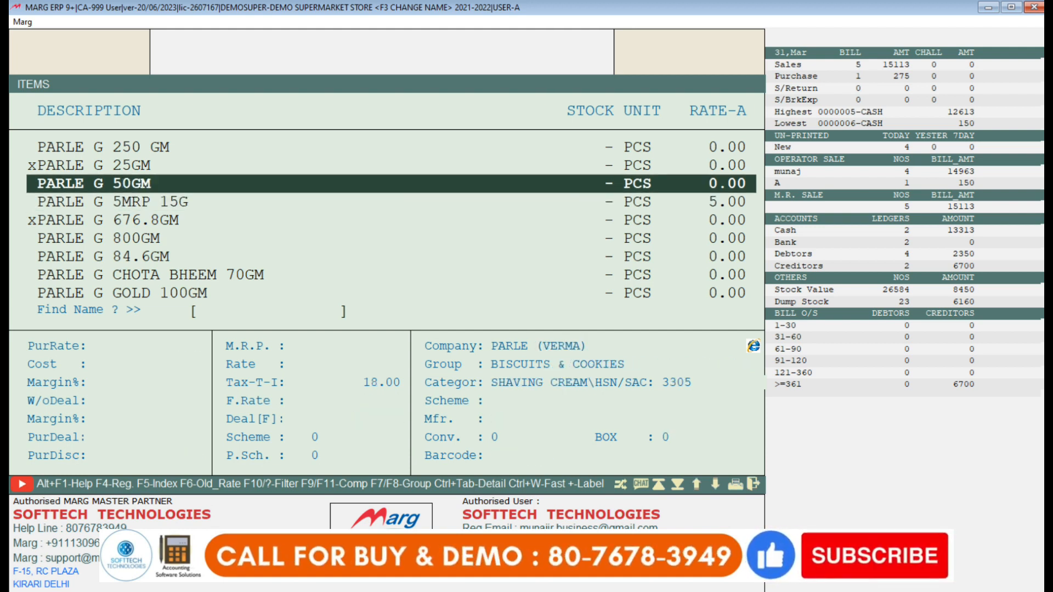
pyautogui.press('Delete')
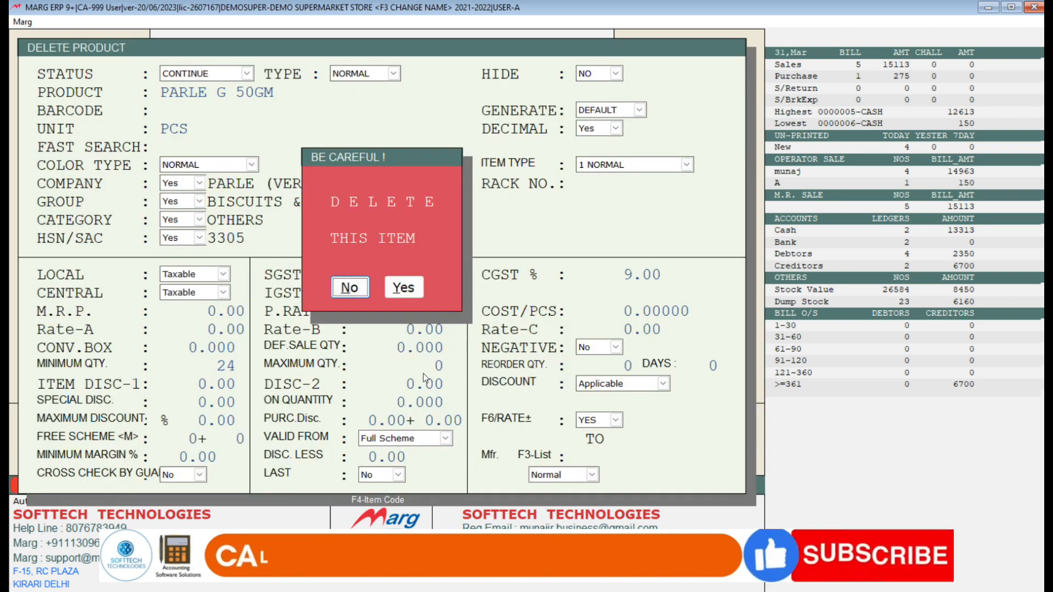
pyautogui.press('y')
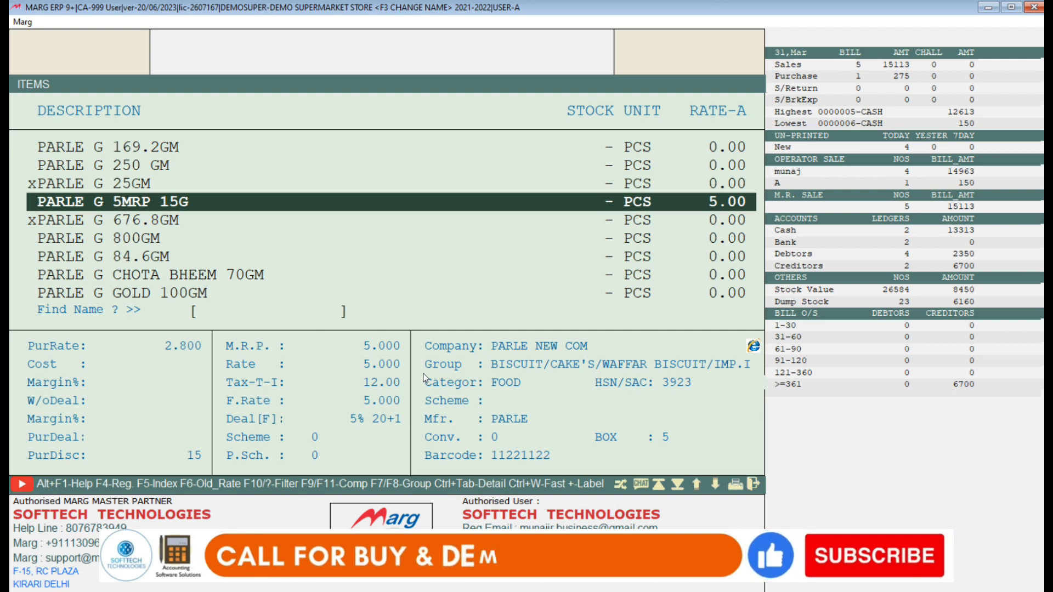
pyautogui.press('Escape')
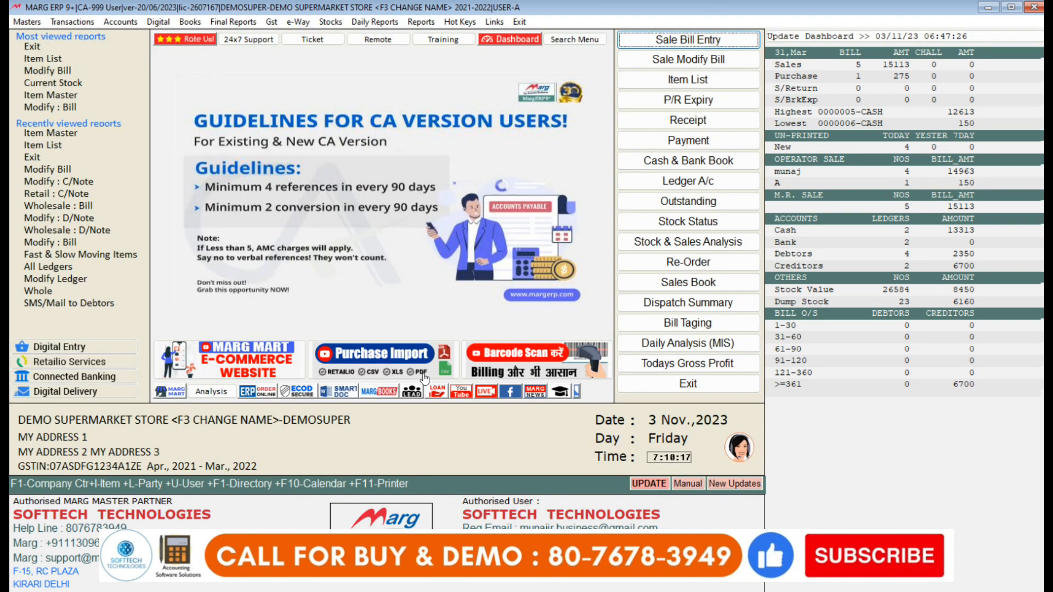